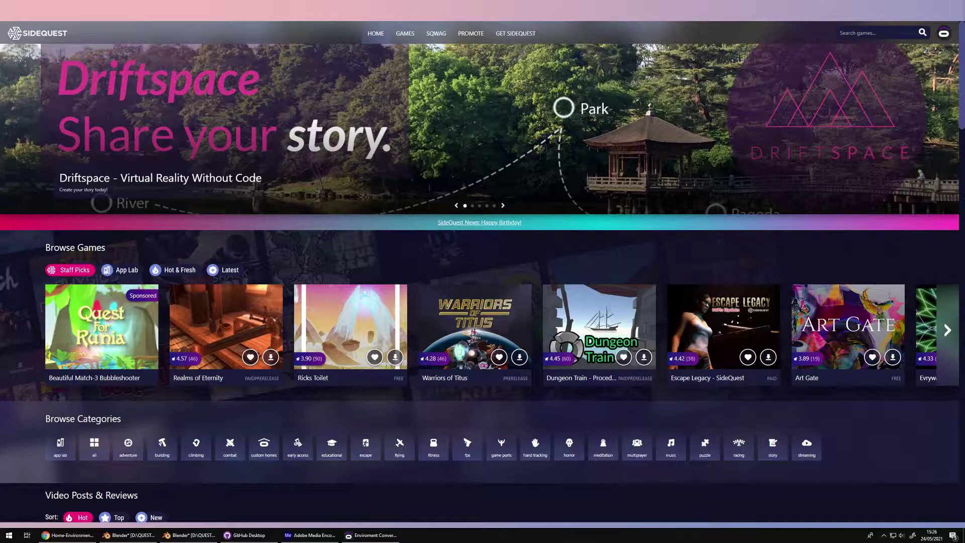
In Environment Converter and Builder, set the recording video size to 720p and save the last Quest video as an MP4 file.
key(super+d)
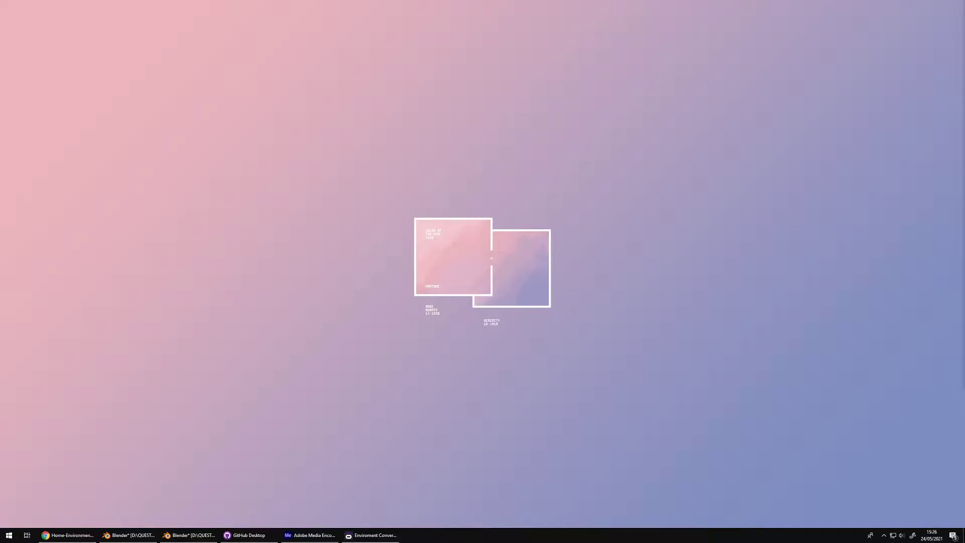
click(396, 537)
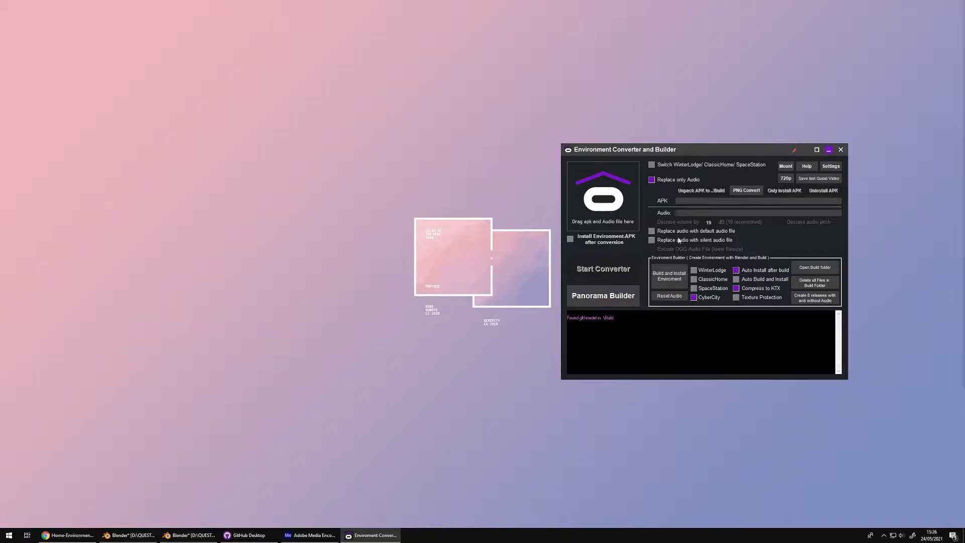
click(785, 178)
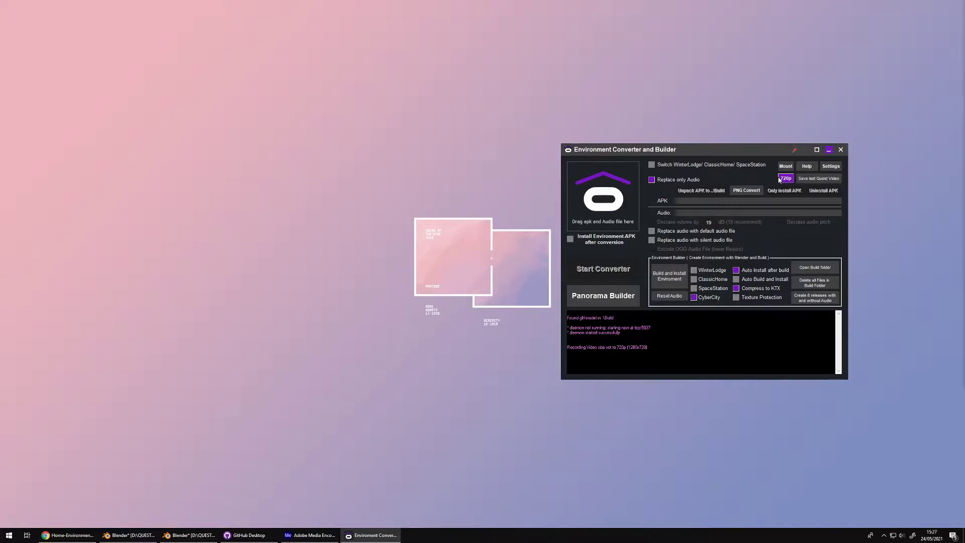
click(814, 181)
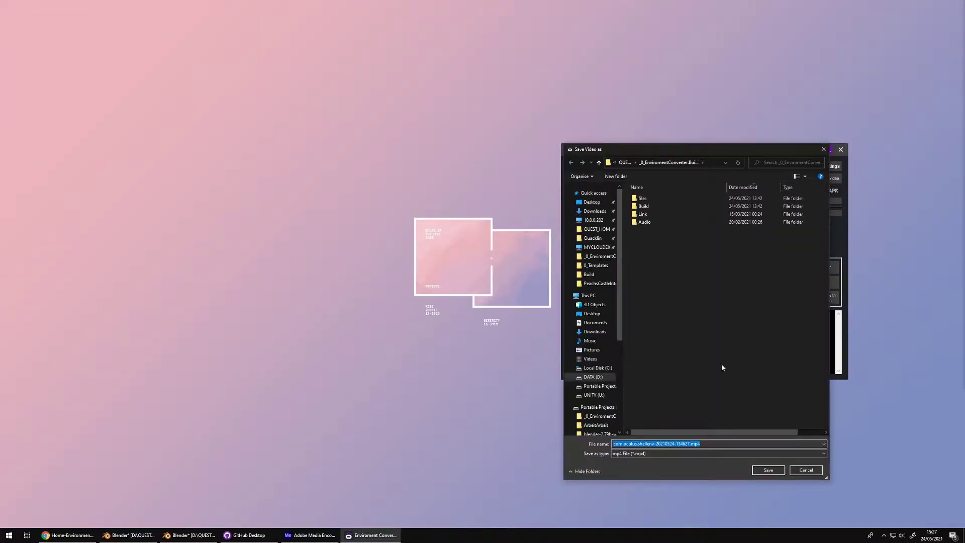
click(766, 472)
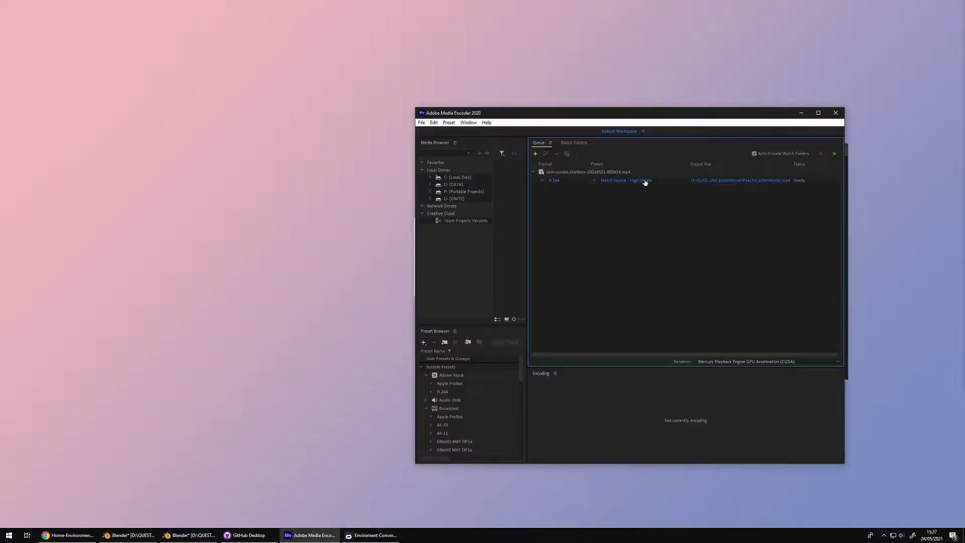
In Adobe Media Encoder, open the queued recording's export settings and trim both the start and the end of the clip.
click(649, 184)
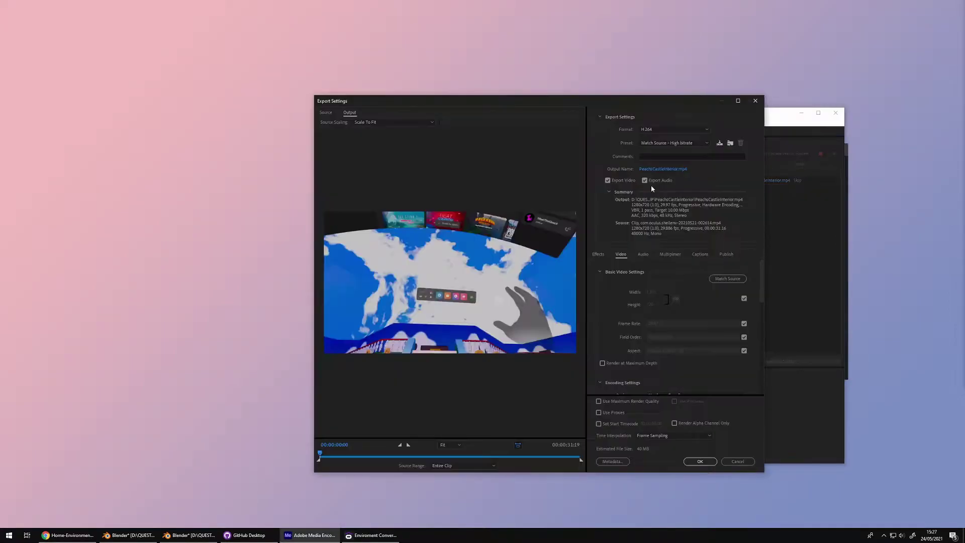
drag(319, 460, 365, 461)
drag(581, 463, 537, 463)
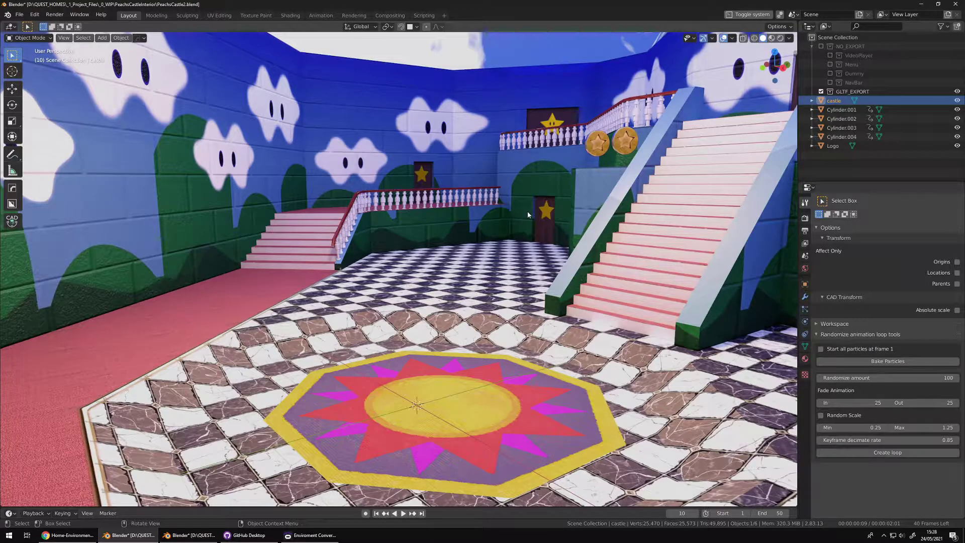
In the PeachsCastle2.blend Blender window, copy all objects of the castle scene and deselect them.
key(a)
click(506, 251)
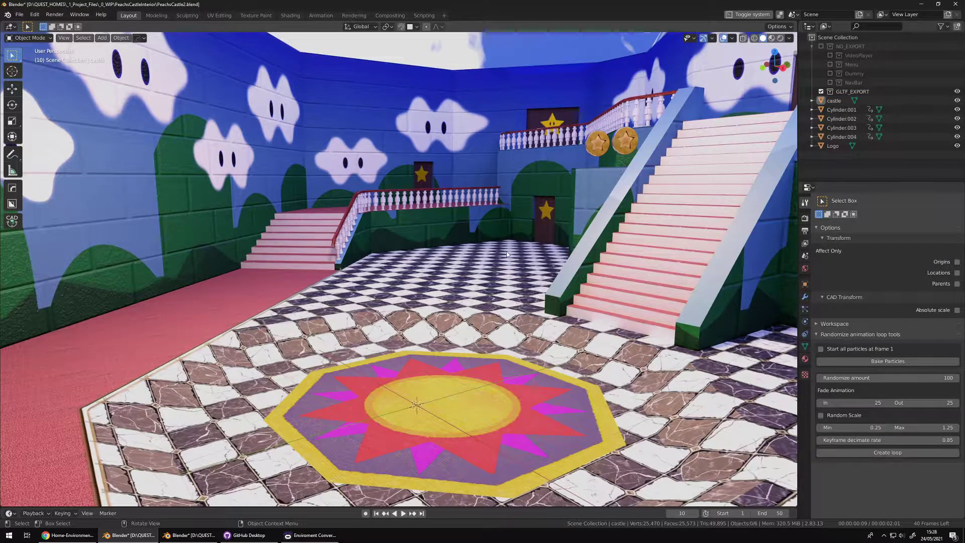
key(a)
right_click(405, 358)
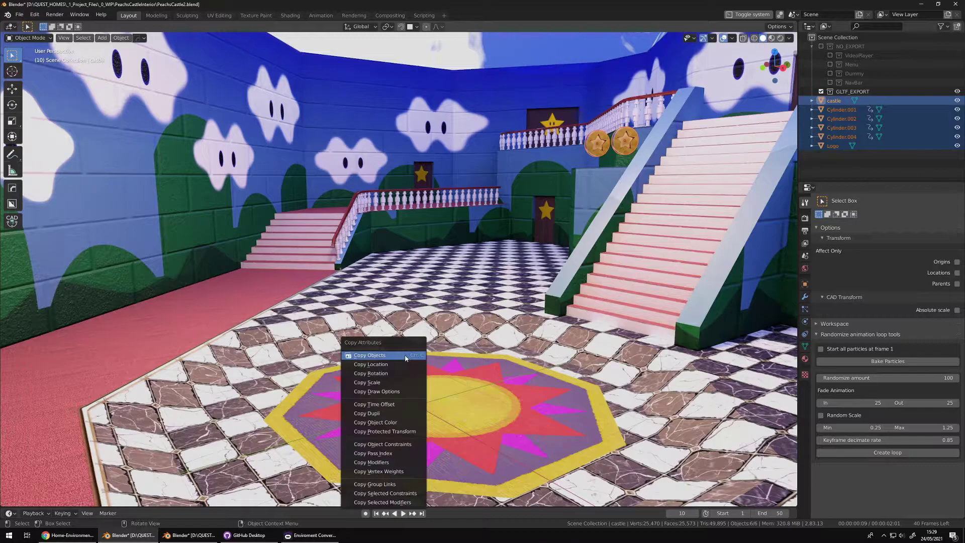
click(405, 358)
key(alt+a)
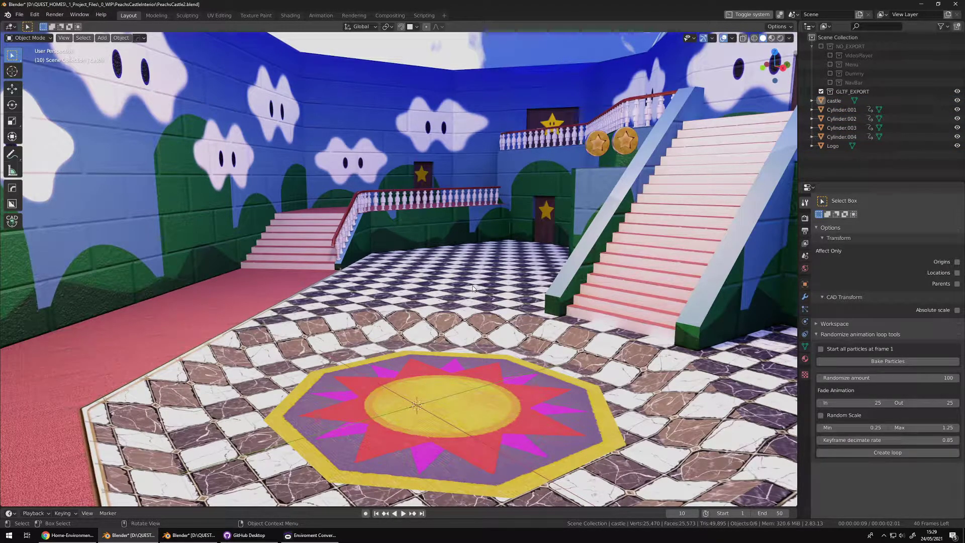
Switch to the Blender window with the Thumbnail.blend template and paste the copied castle objects into it.
click(212, 534)
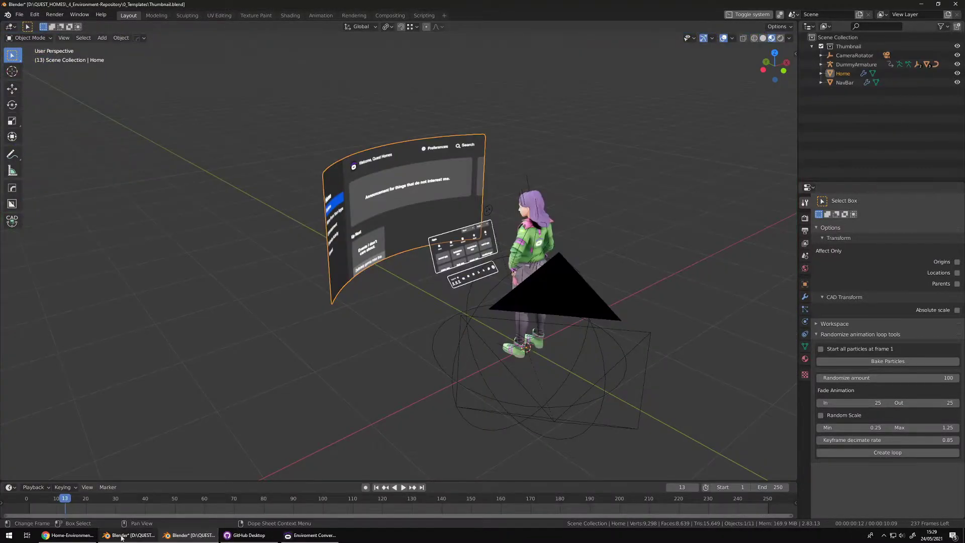
click(84, 536)
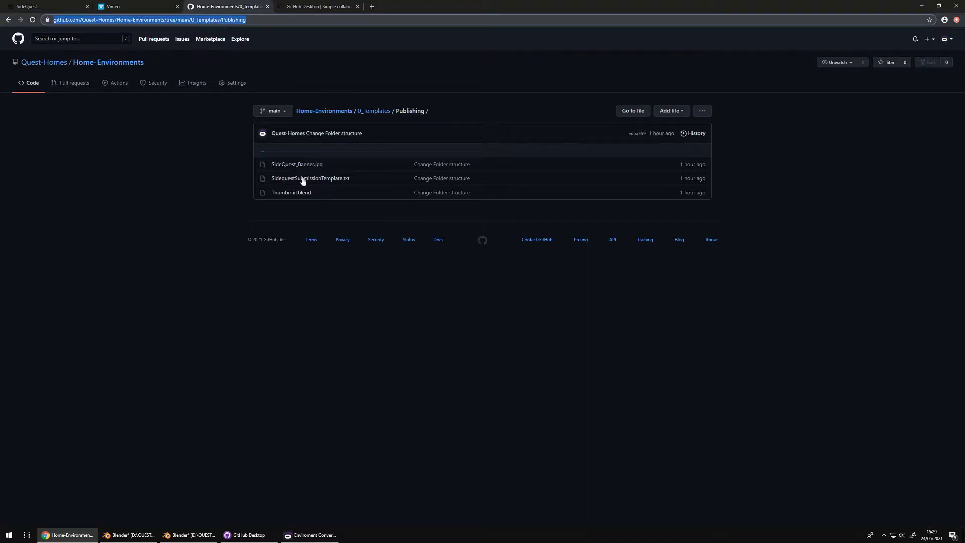
key(alt+Tab)
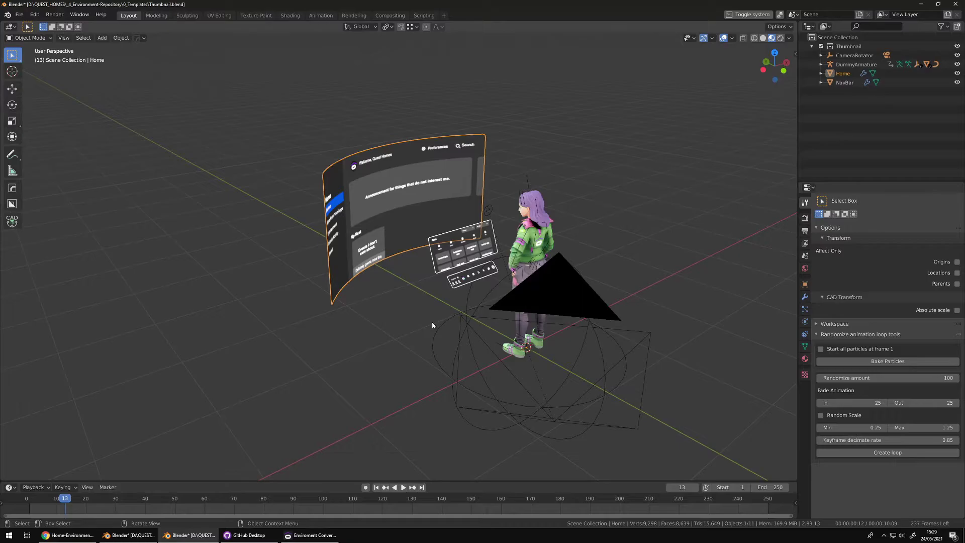
key(ctrl)
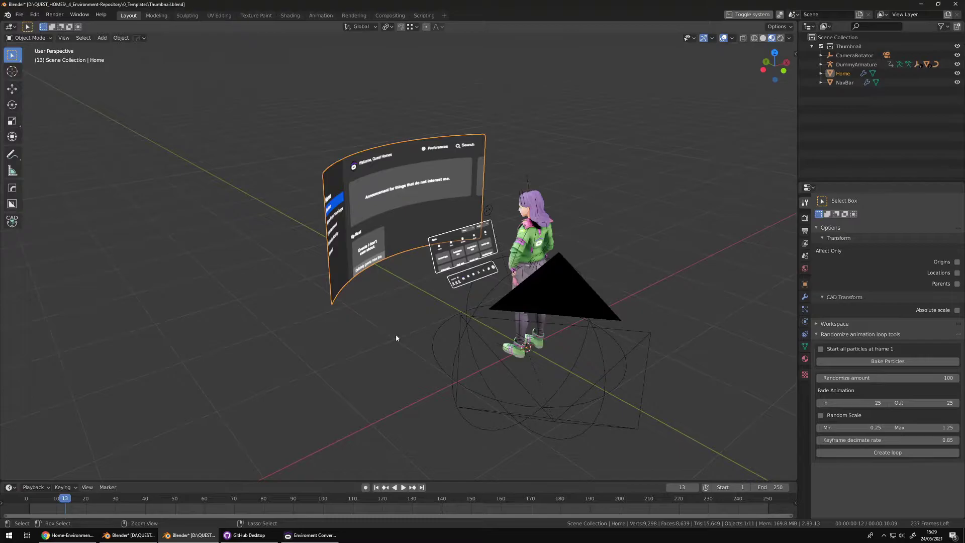
key(ctrl+v)
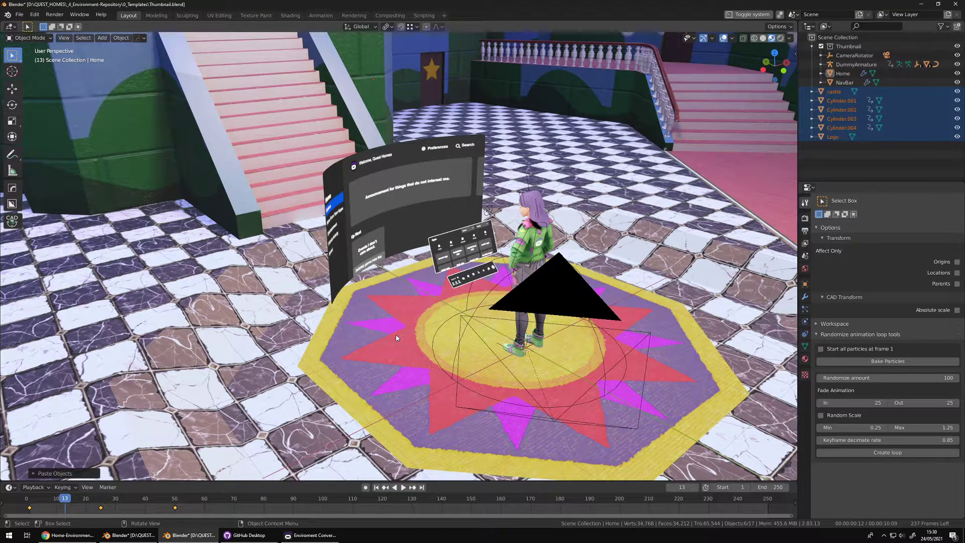
Look through the thumbnail camera, rotate CameraRotator about 90° around the global Z axis, and move the camera to reframe the castle.
key(KP_0)
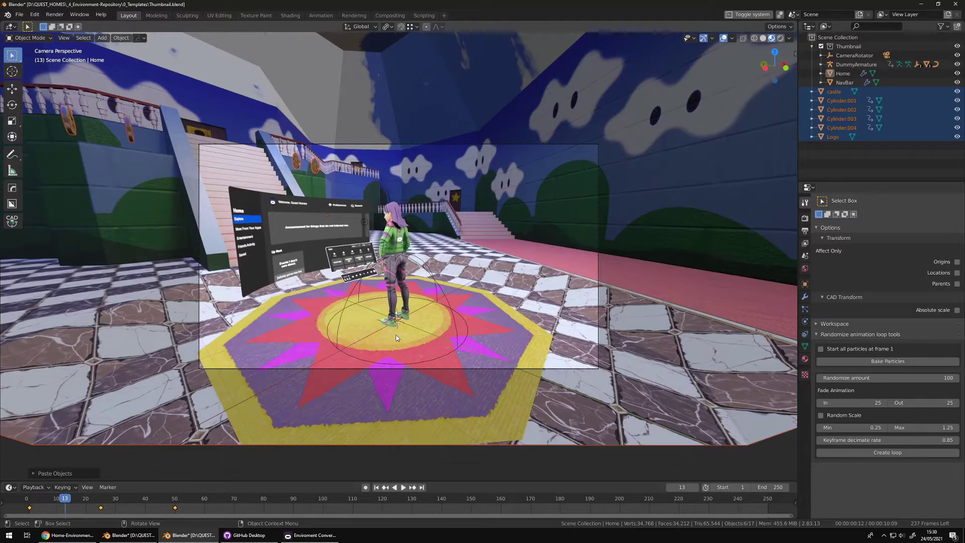
click(445, 297)
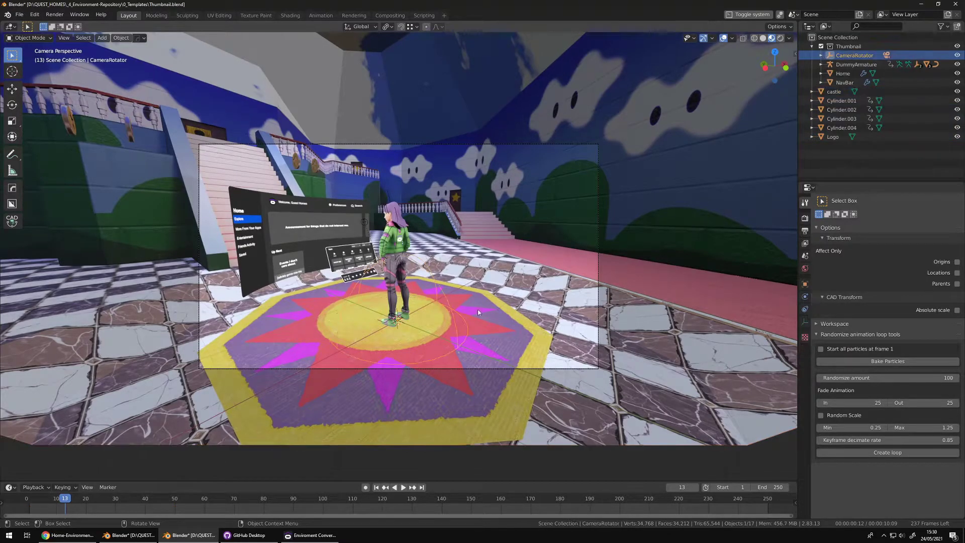
key(r)
key(z)
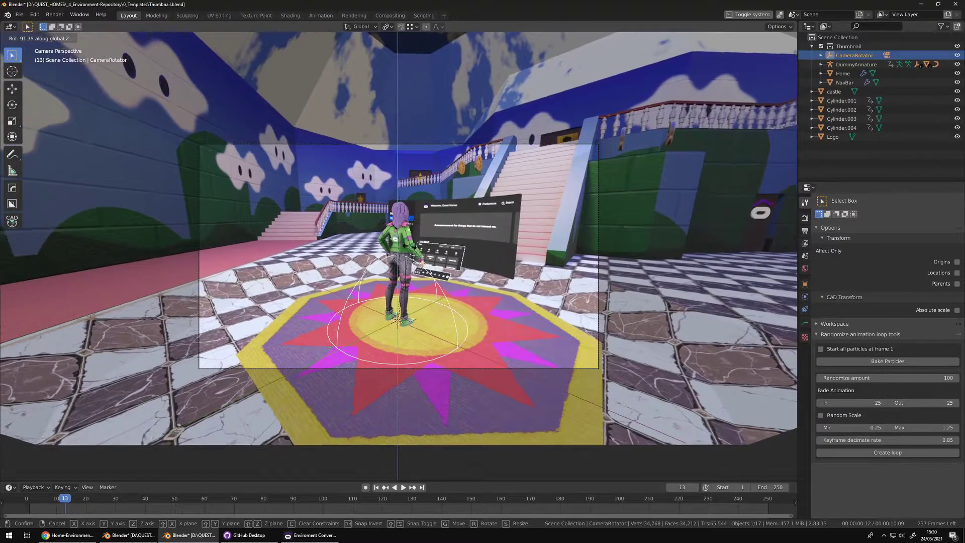
click(471, 367)
click(472, 368)
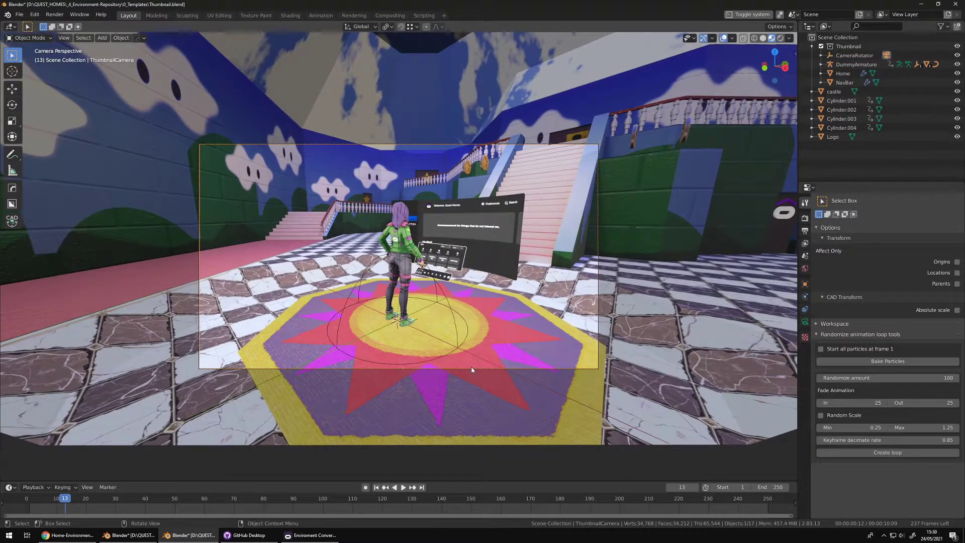
key(g)
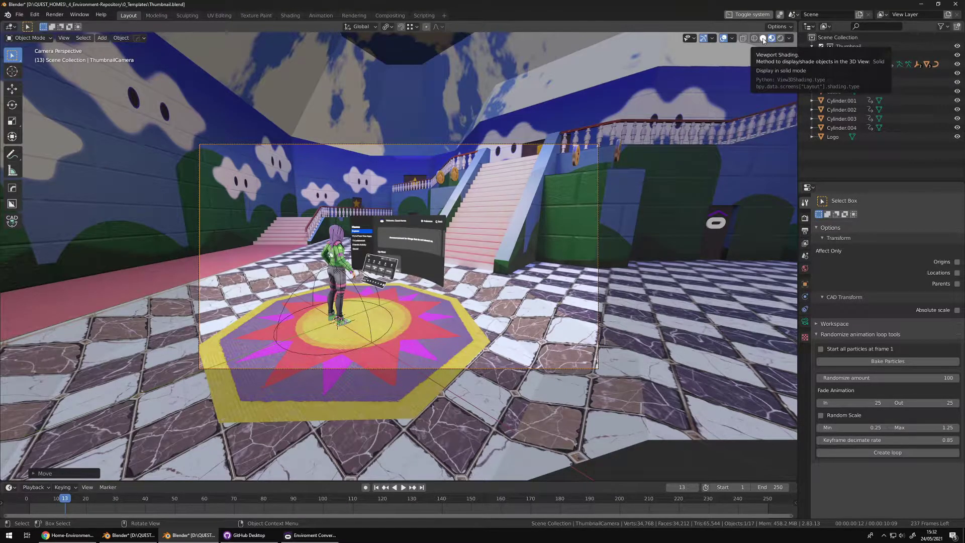
Set the viewport to Solid shading with Flat lighting and Texture color.
click(762, 39)
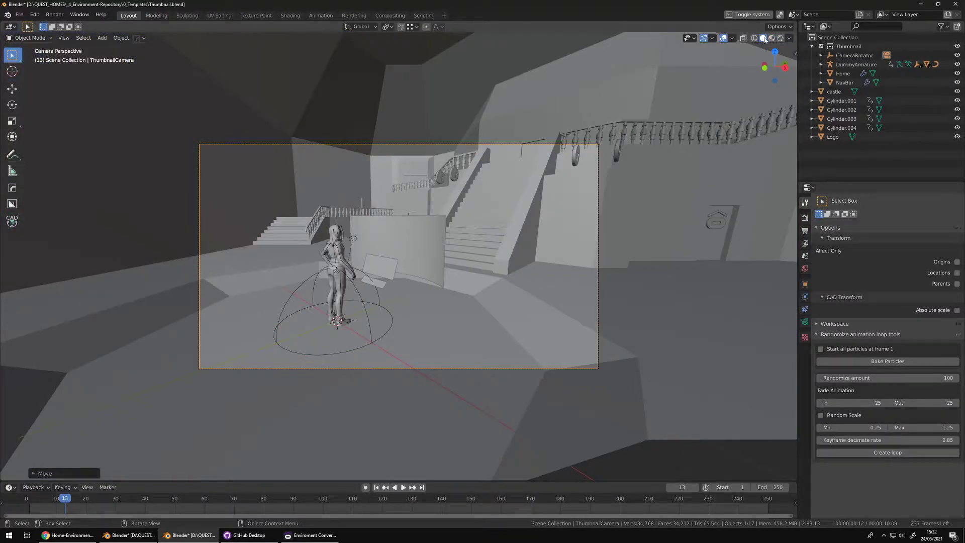
click(789, 39)
click(810, 81)
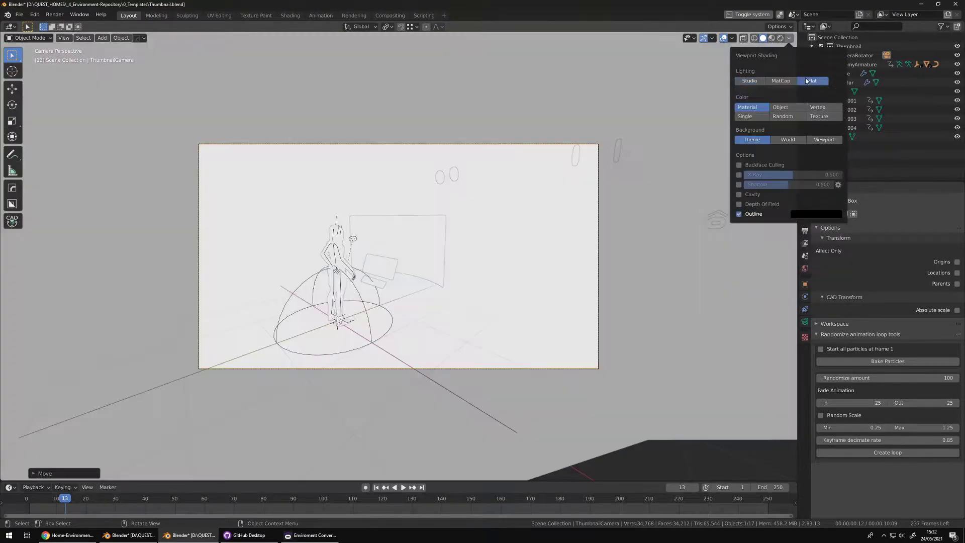
click(819, 117)
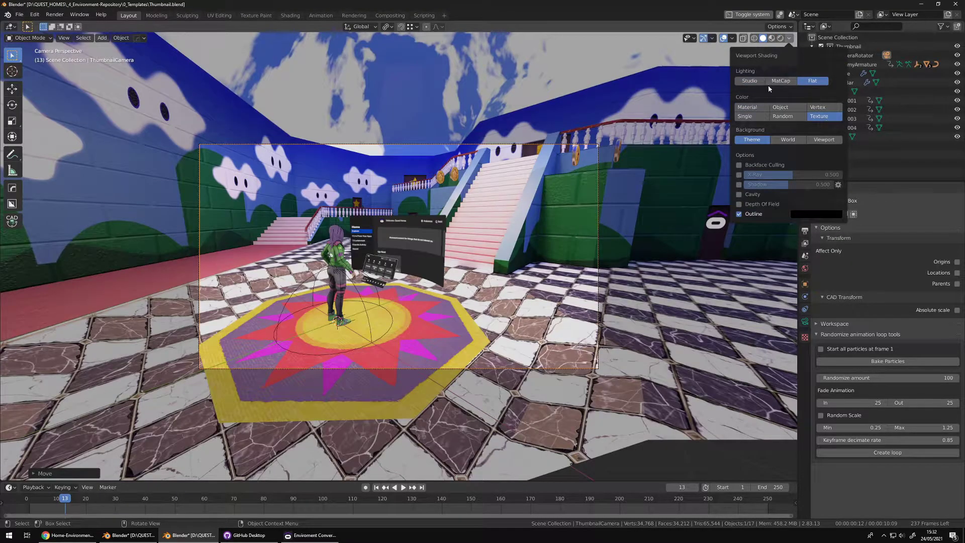
Check the castle in Material Preview shading and examine its material settings.
click(771, 38)
click(574, 271)
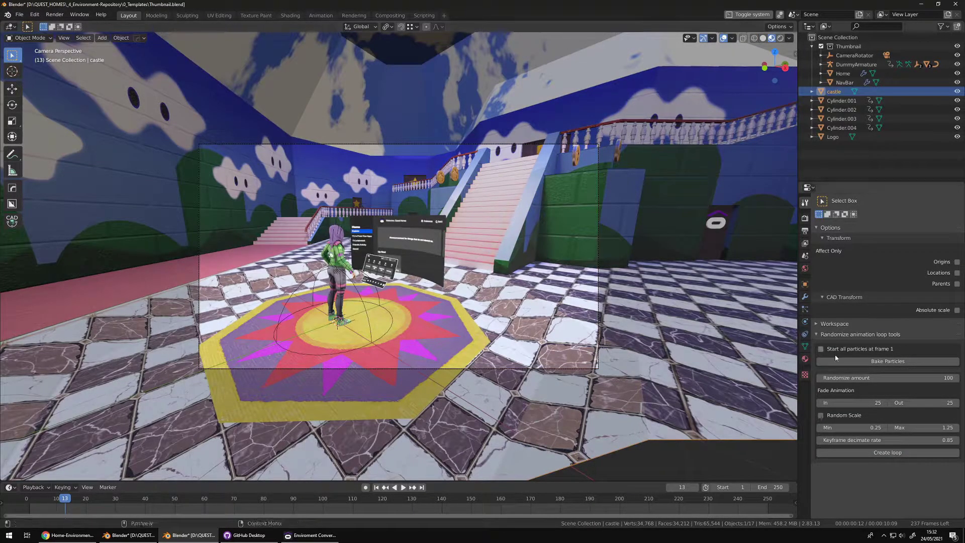
click(805, 358)
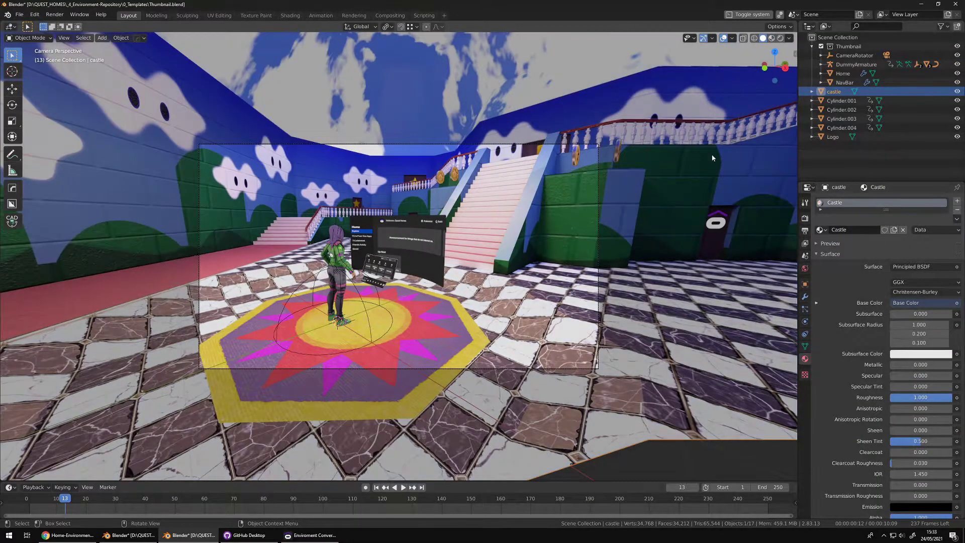
Render the camera view as a viewport image without overlays and save a copy of it as Thumbnail.jpg.
click(723, 39)
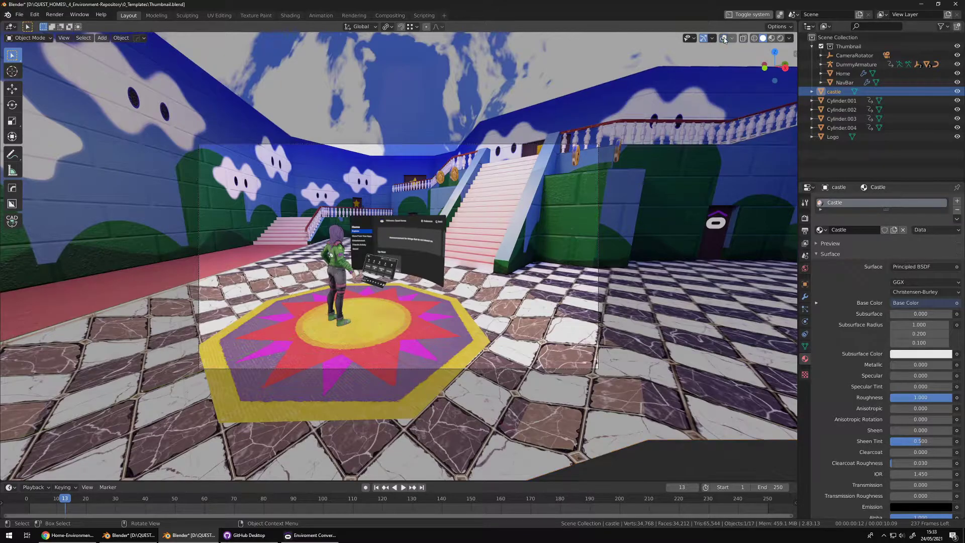
click(67, 40)
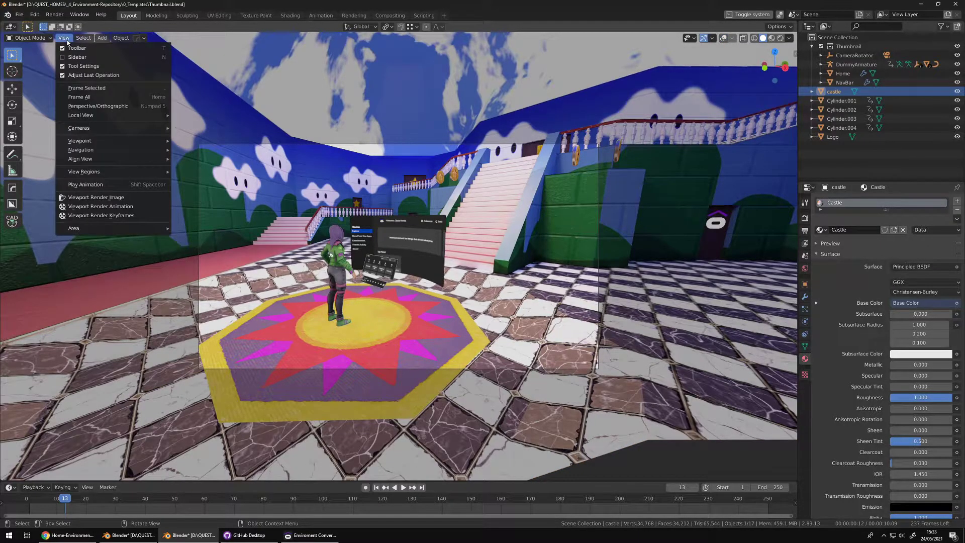
click(129, 200)
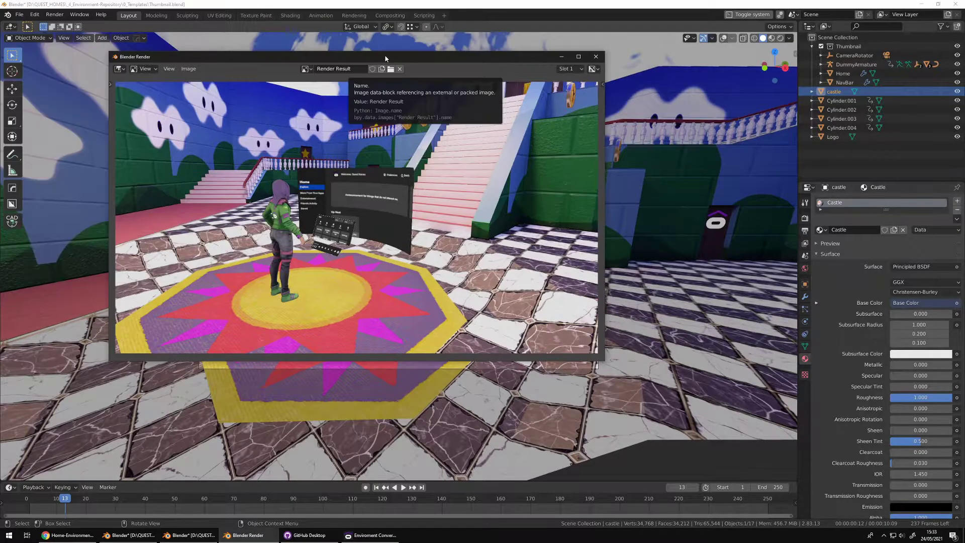
click(188, 69)
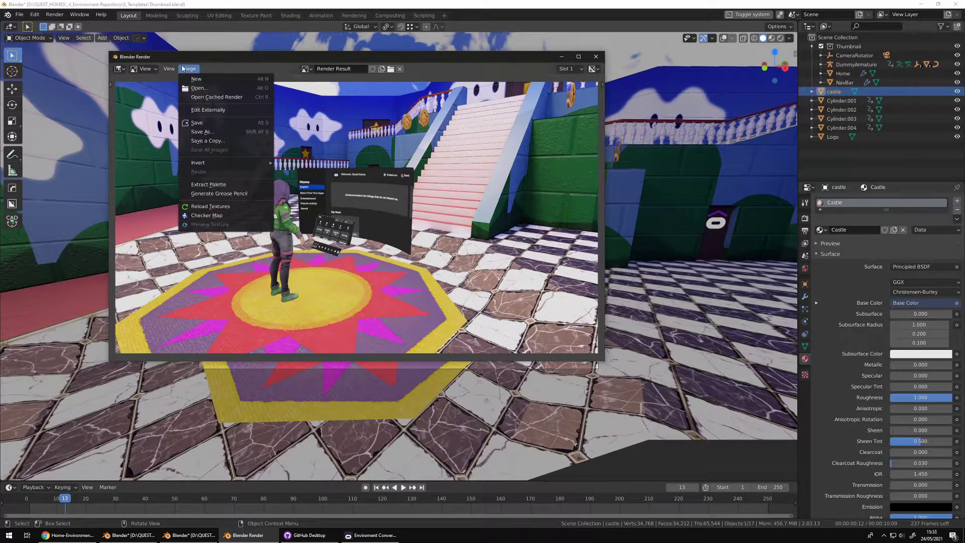
click(208, 141)
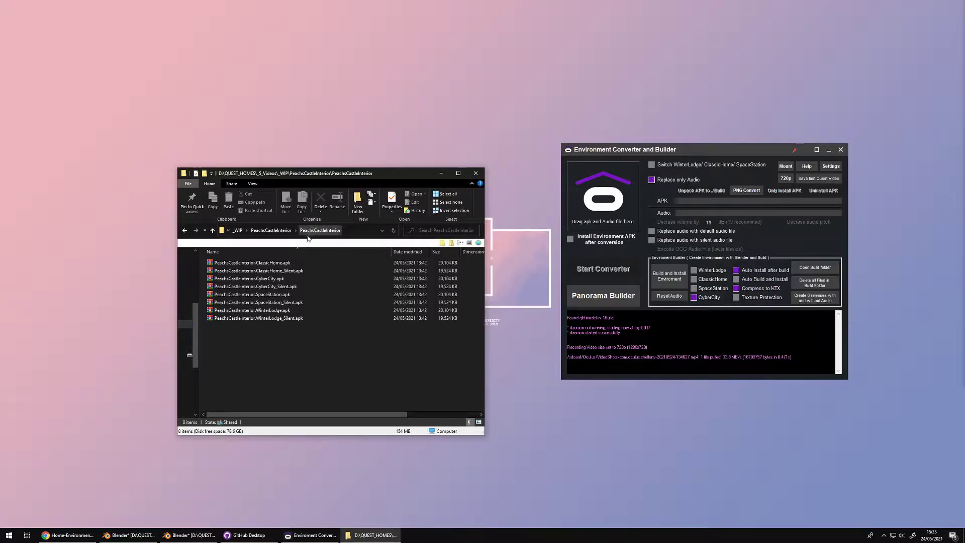
Rename the ClassicHome release APK with the prefix com.oculus.environment.prod.
click(220, 264)
click(219, 264)
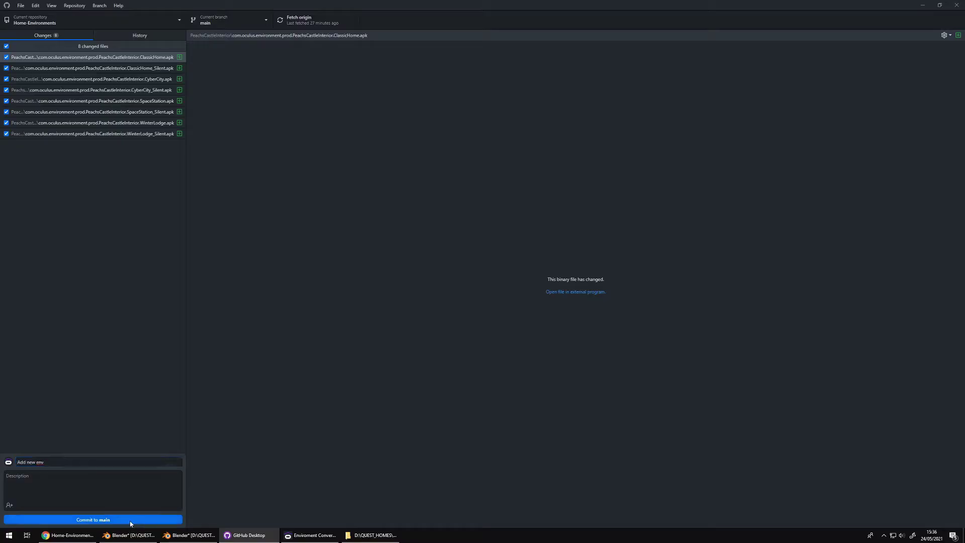
In GitHub Desktop, commit the eight new APK files to main with the summary "Add new env" and push to origin.
click(130, 524)
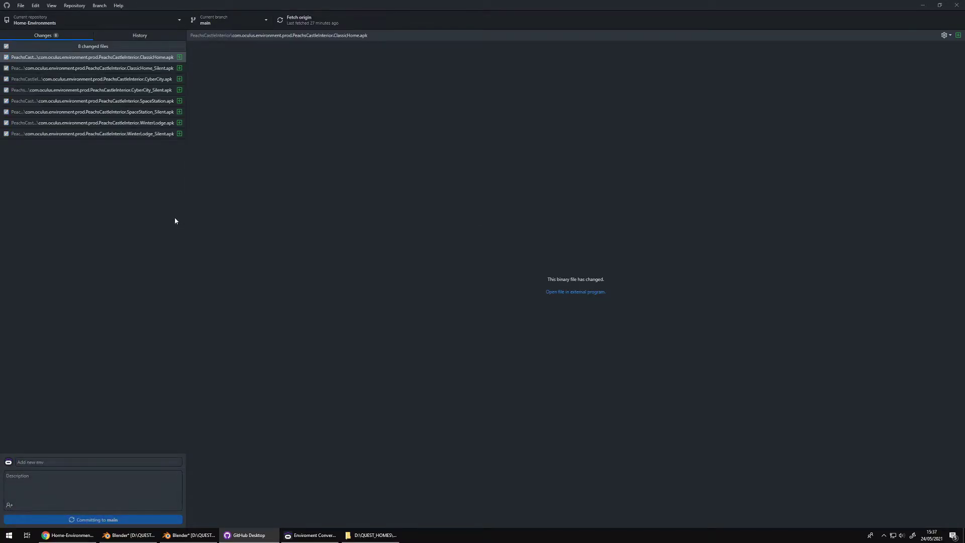
click(324, 24)
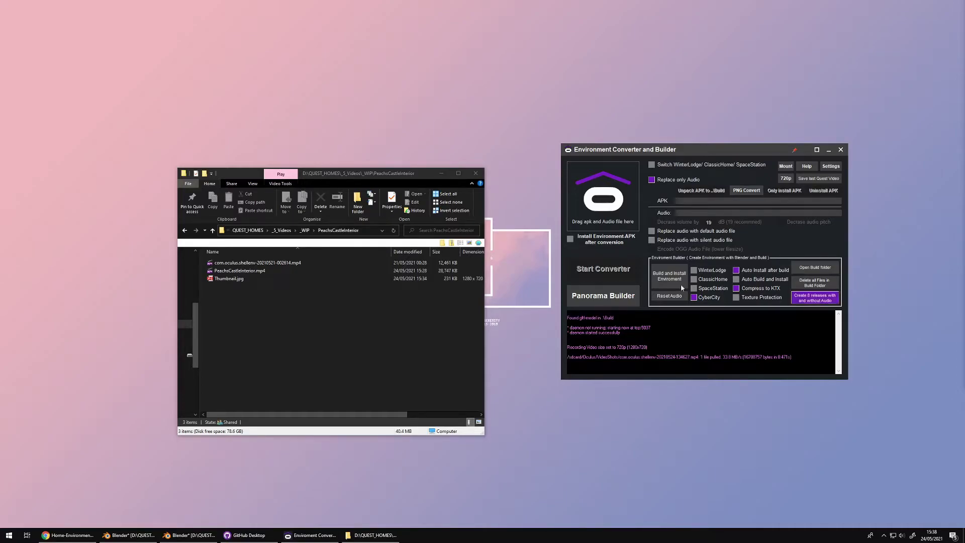
Upload PeachsCastleInterior.mp4 from the PeachsCastleInterior video folder to Vimeo.
click(68, 534)
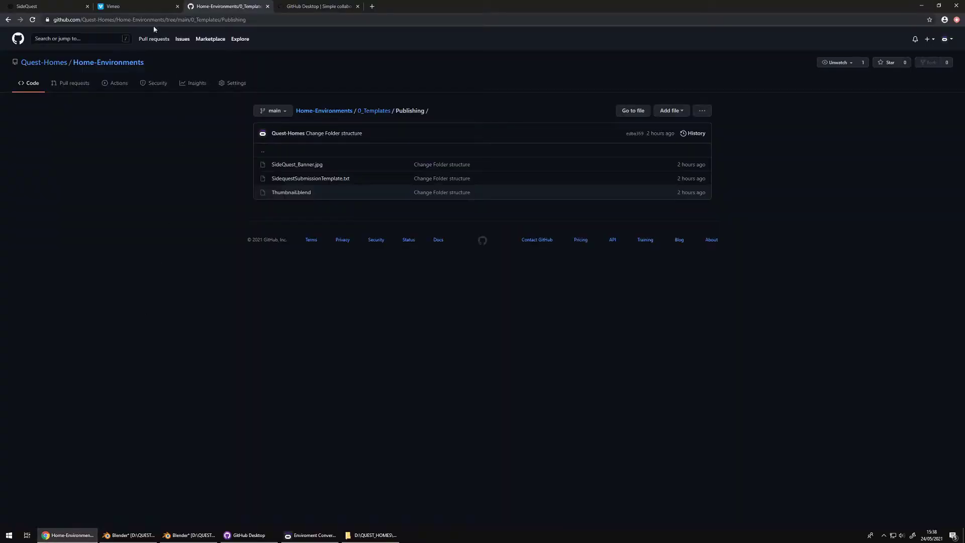
click(146, 8)
click(378, 539)
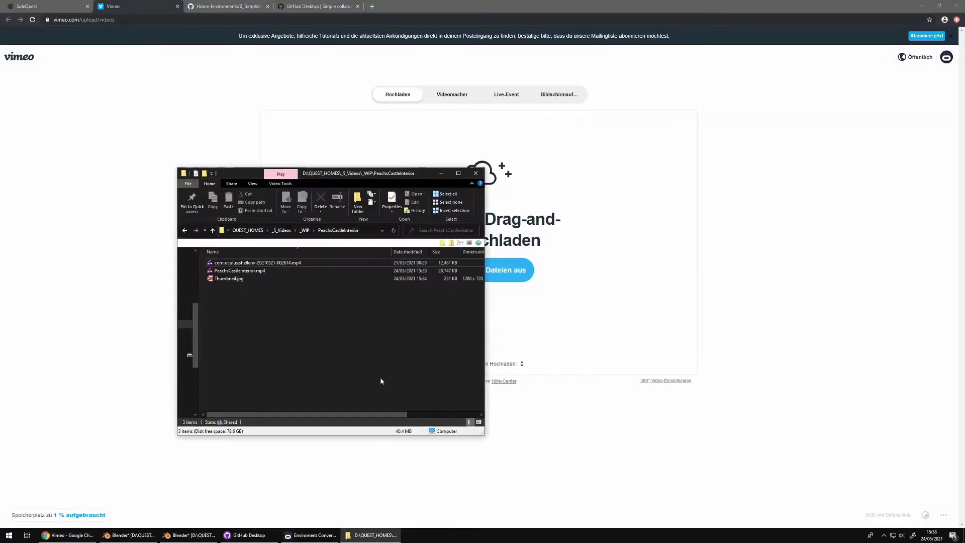
drag(319, 271, 617, 242)
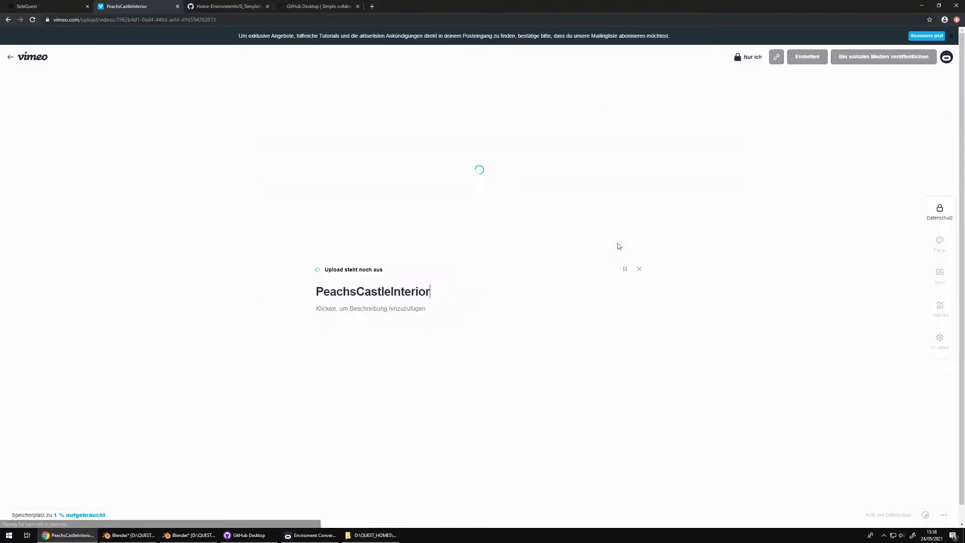
On GitHub, open the raw text of SidequestSubmissionTemplate.txt in the Publishing folder and copy all of it.
key(ctrl+Tab)
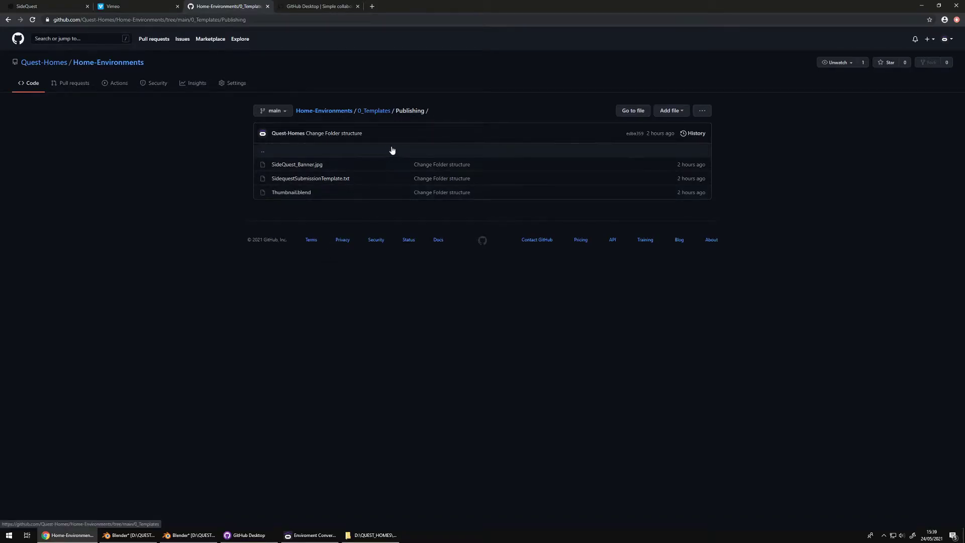
key(ctrl+l)
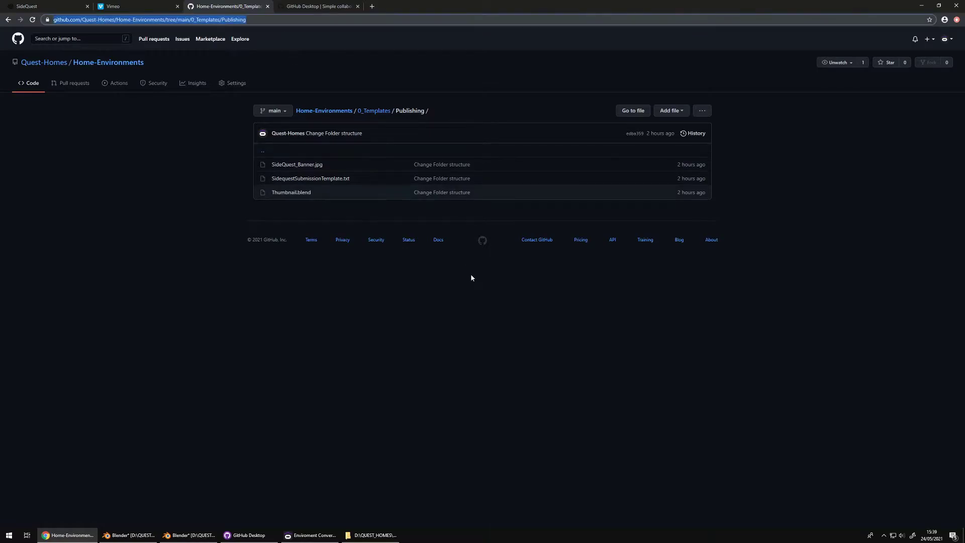
click(372, 322)
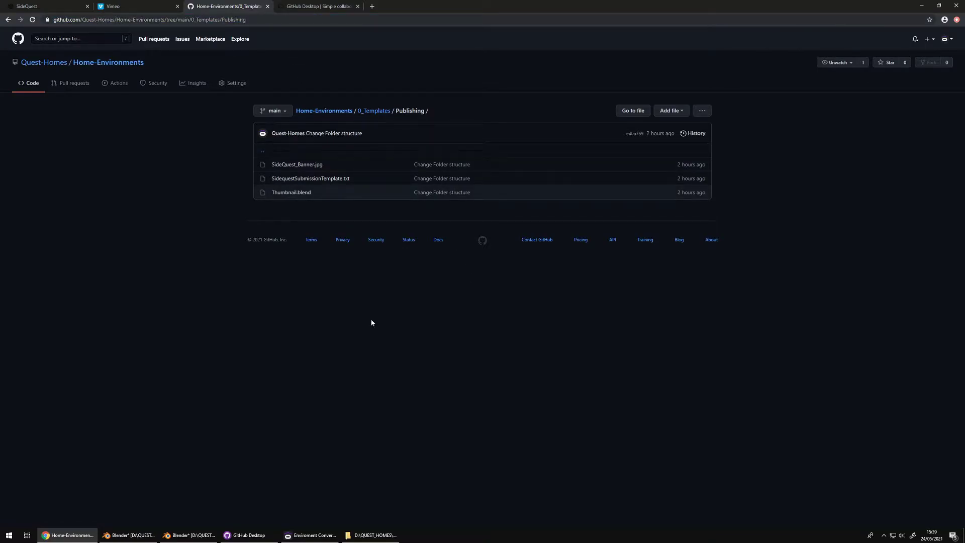
click(333, 179)
click(635, 178)
key(ctrl+a)
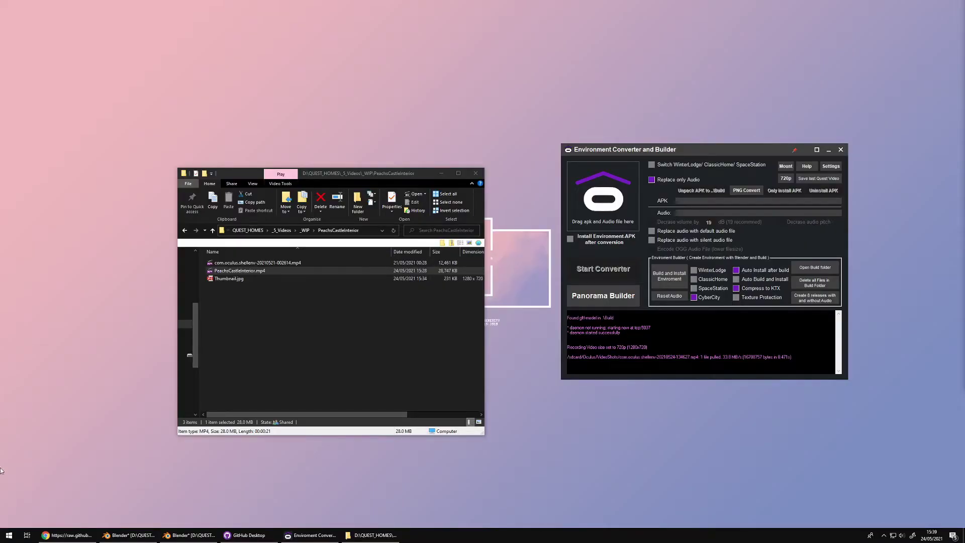
Paste the submission template into a new Notepad document and enlarge its window to show more of the text.
click(10, 536)
text(note)
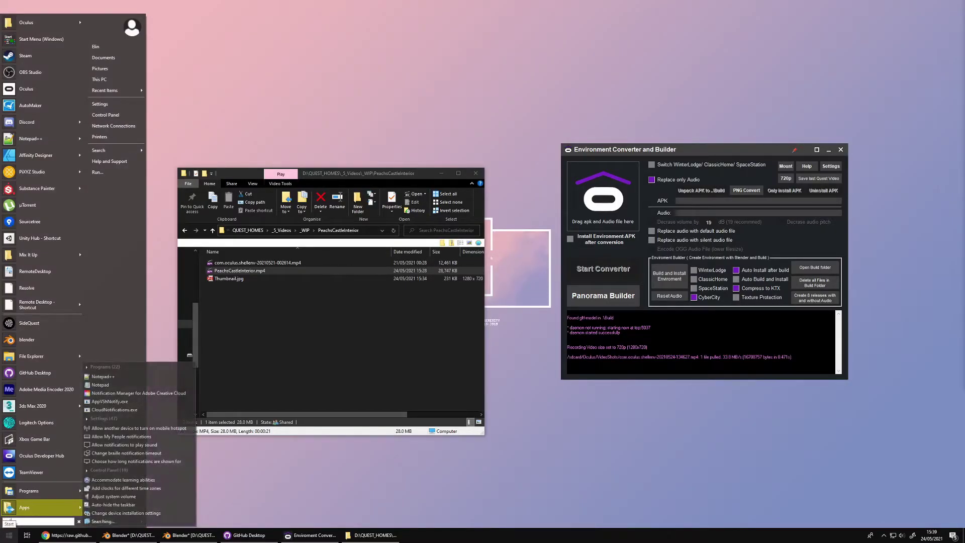
key(Return)
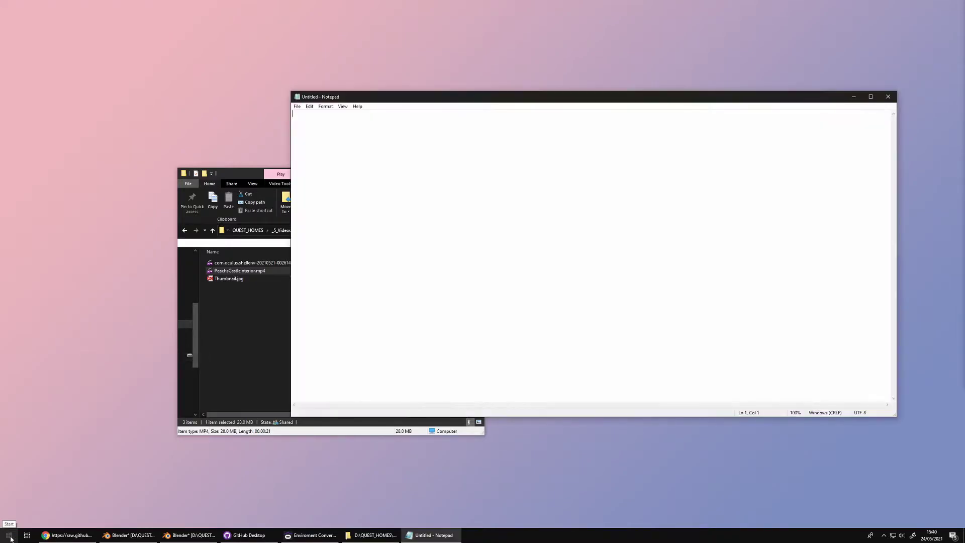
key(ctrl+v)
drag(522, 416, 523, 528)
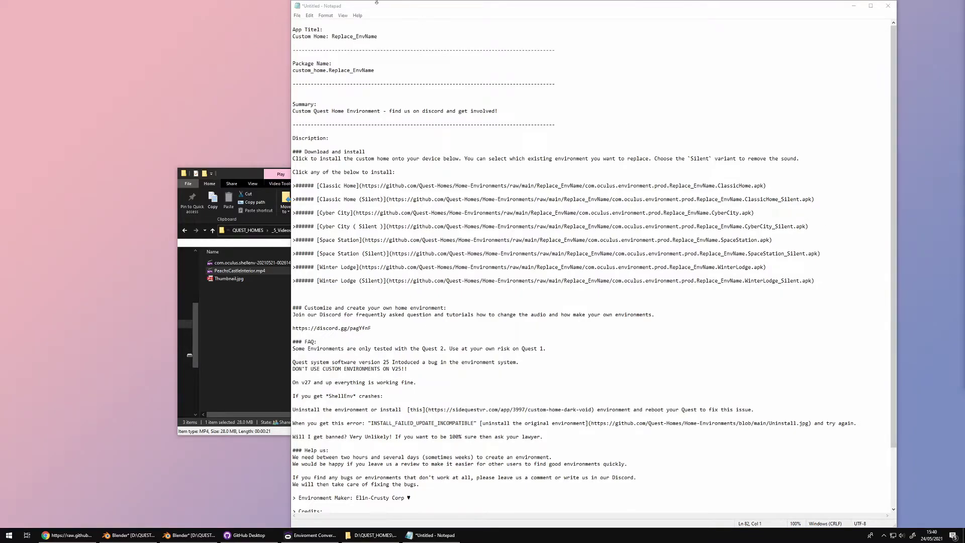
Fill in the template's app title as Custom Home: Peachs Castle Interior and its package name as custom_home.PeachsCastleInterior.
double_click(354, 36)
key(ctrl+v)
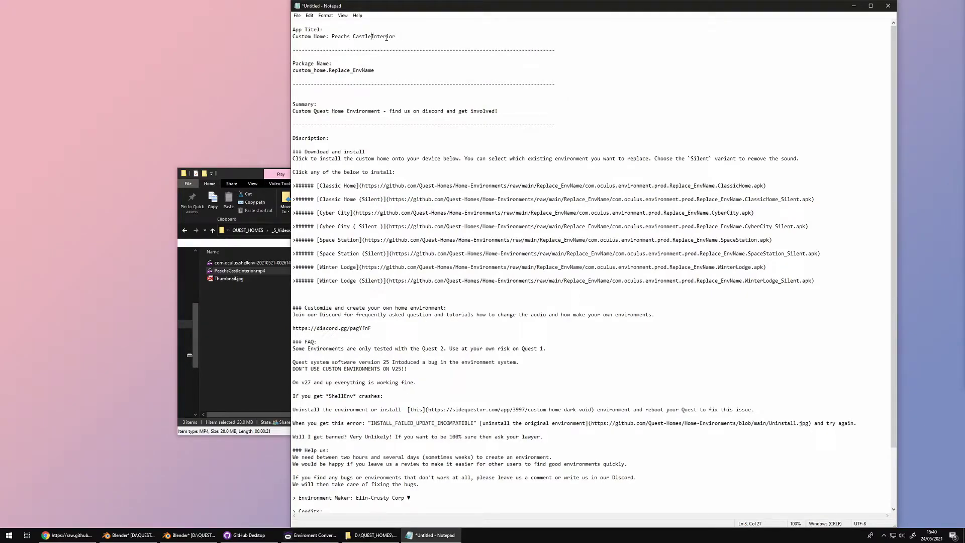
double_click(364, 71)
click(365, 71)
double_click(364, 71)
click(365, 71)
drag(375, 71, 327, 74)
key(ctrl+v)
Replace every Replace_EnvName in the template's download links with PeachsCastleInterior.
drag(362, 187, 764, 187)
click(342, 138)
click(309, 15)
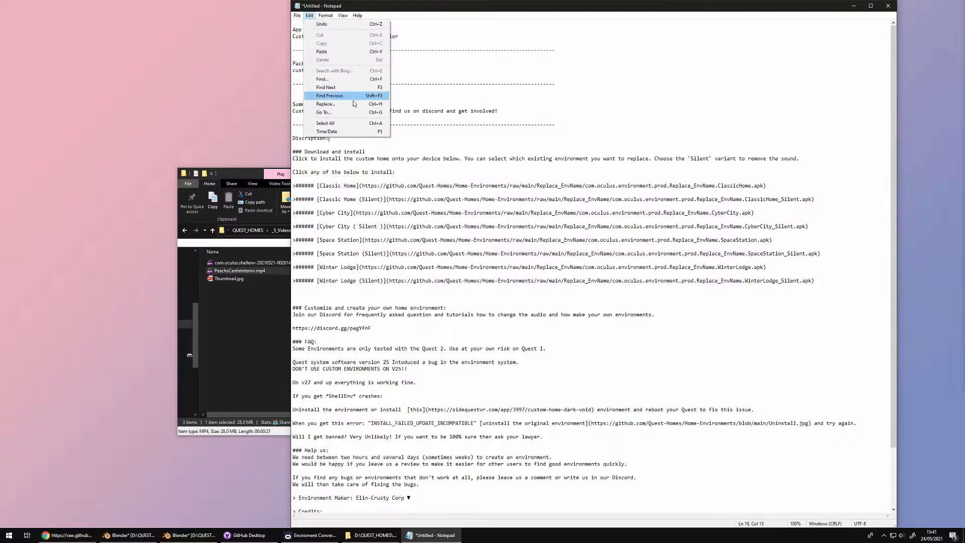
click(327, 104)
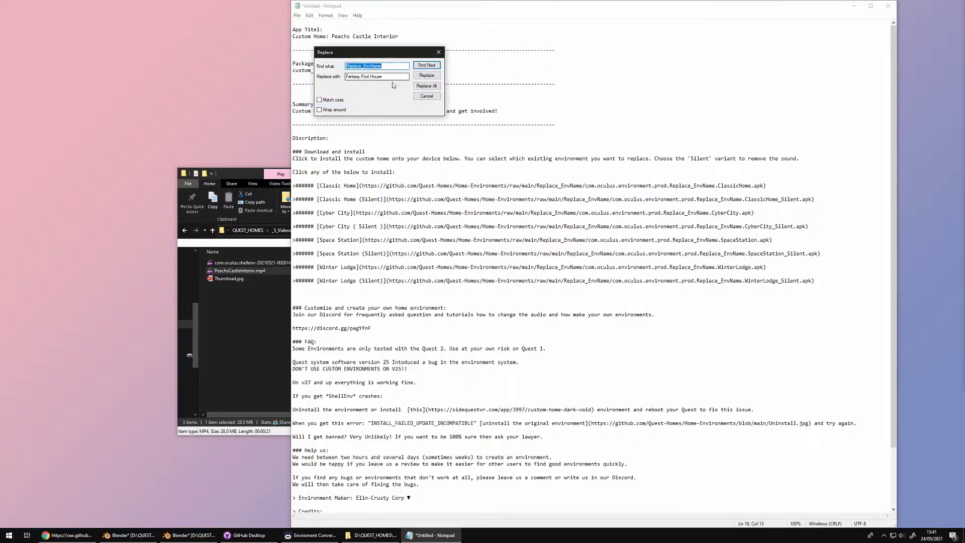
key(Tab)
key(ctrl+v)
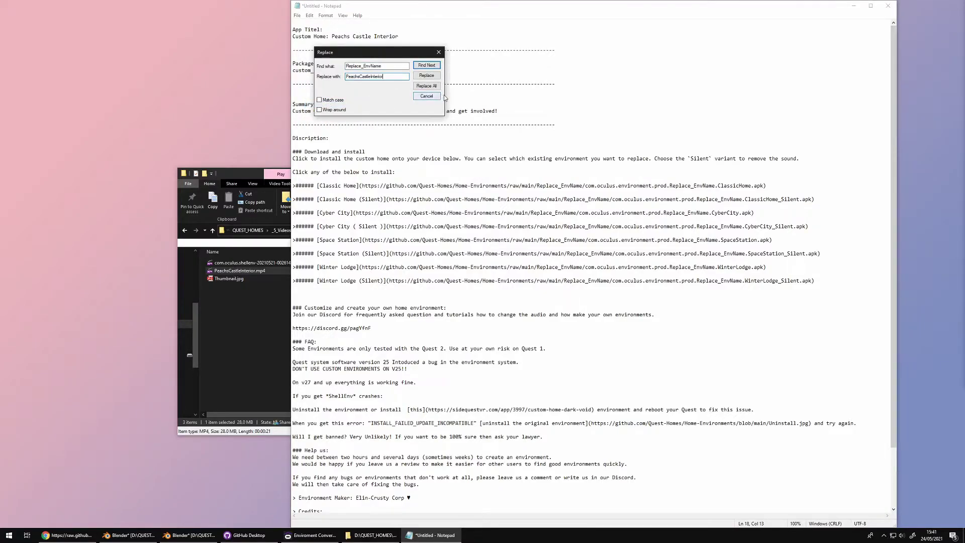
drag(352, 52, 591, 84)
click(666, 118)
drag(497, 227, 647, 226)
Switch to SideQuest in the browser and open the form for creating a new app.
click(68, 535)
click(42, 4)
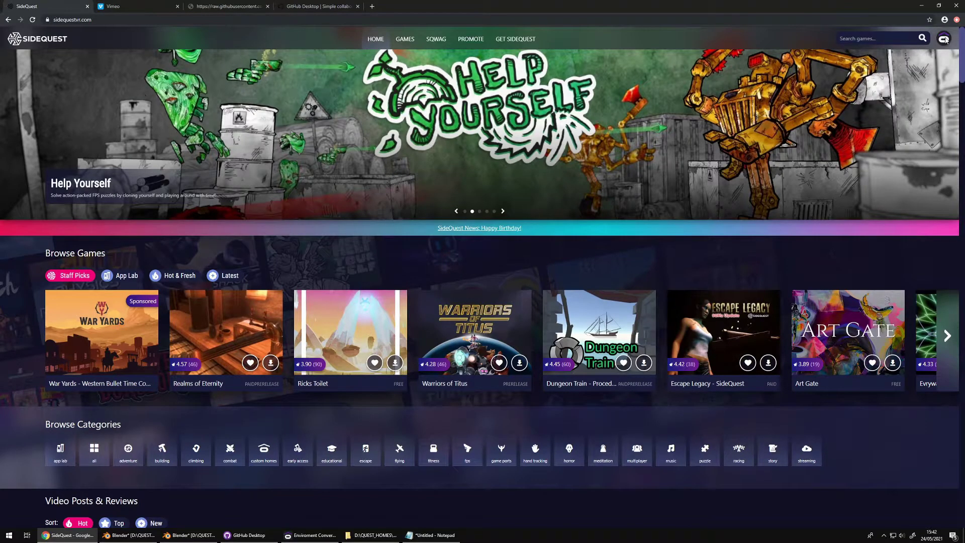
click(943, 39)
click(912, 161)
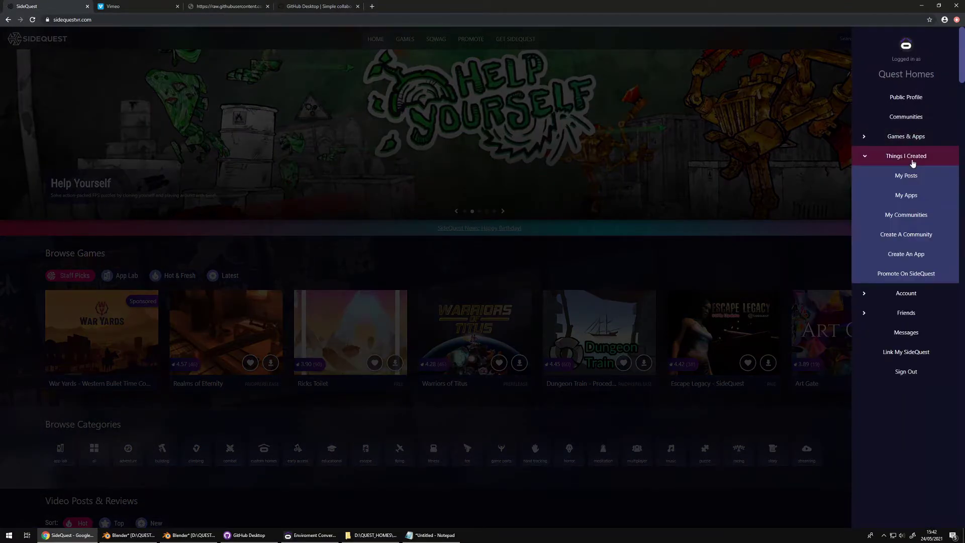
click(907, 256)
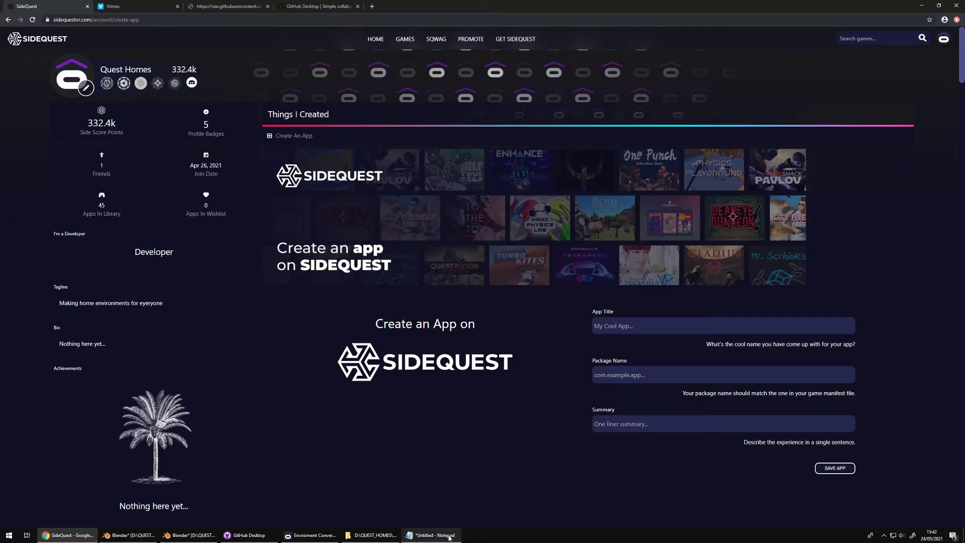
Enter the app title Custom Home: Peachs Castle Interior and the package name custom_home.PeachsCastleInterior, taken from the template.
click(782, 320)
text(Custom Home: Peachs Castle Interior)
click(431, 535)
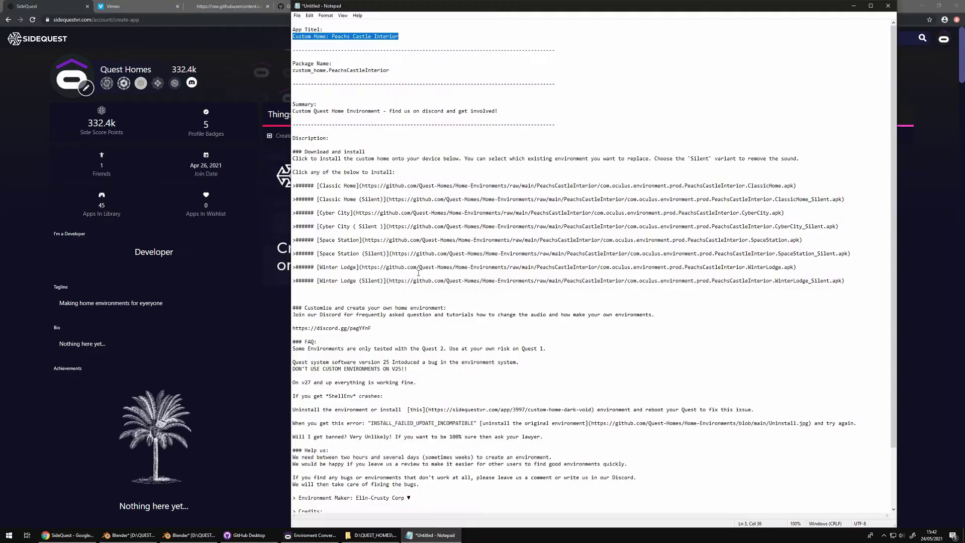
drag(390, 71, 278, 71)
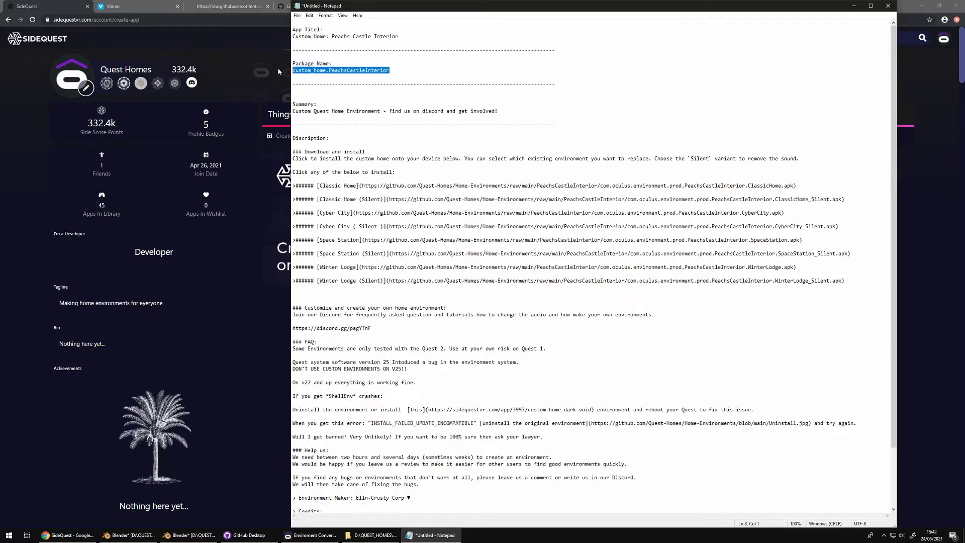
key(ctrl+c)
key(alt+Tab)
click(724, 375)
key(ctrl+v)
click(710, 468)
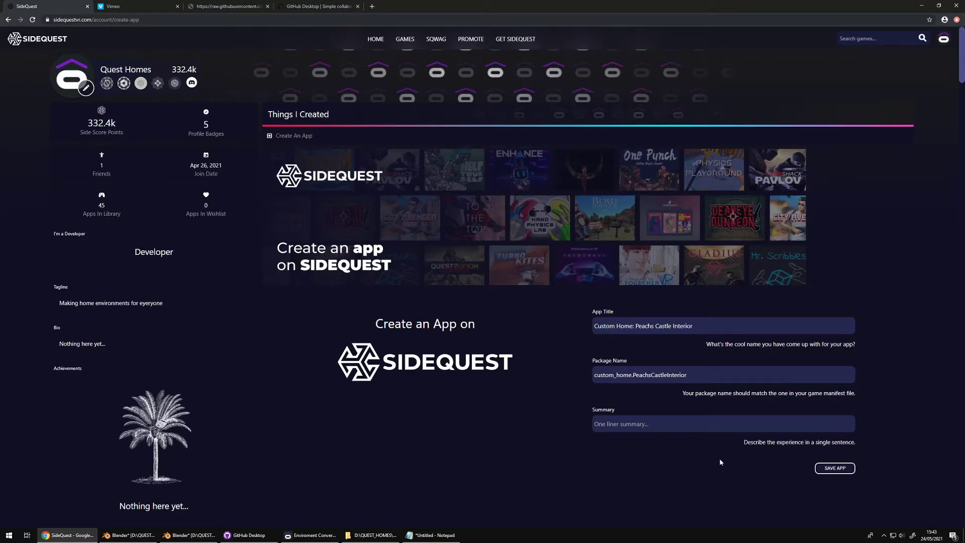
Enter the summary "Custom Quest Home Environment - find us on discord and get involved!" and save the new app.
click(647, 422)
key(ctrl+v)
click(761, 489)
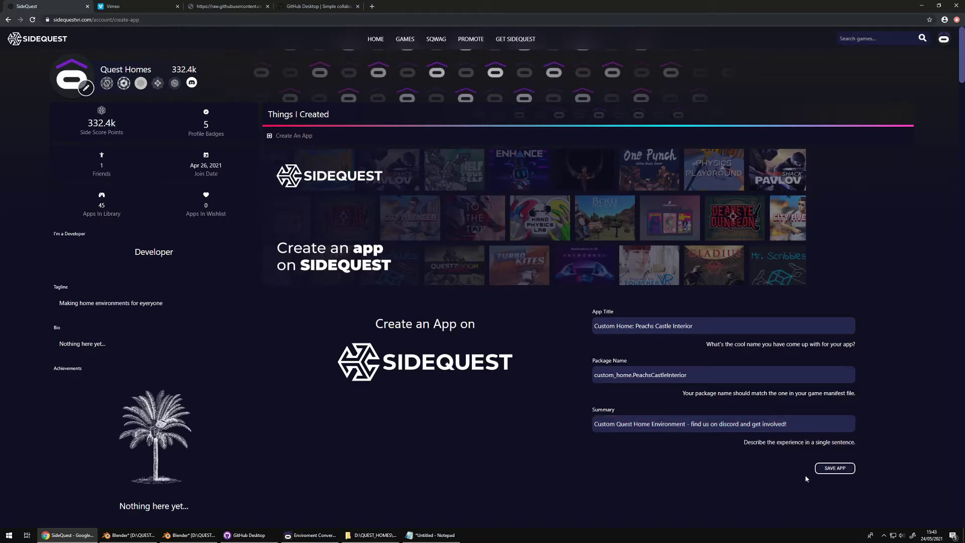
click(829, 468)
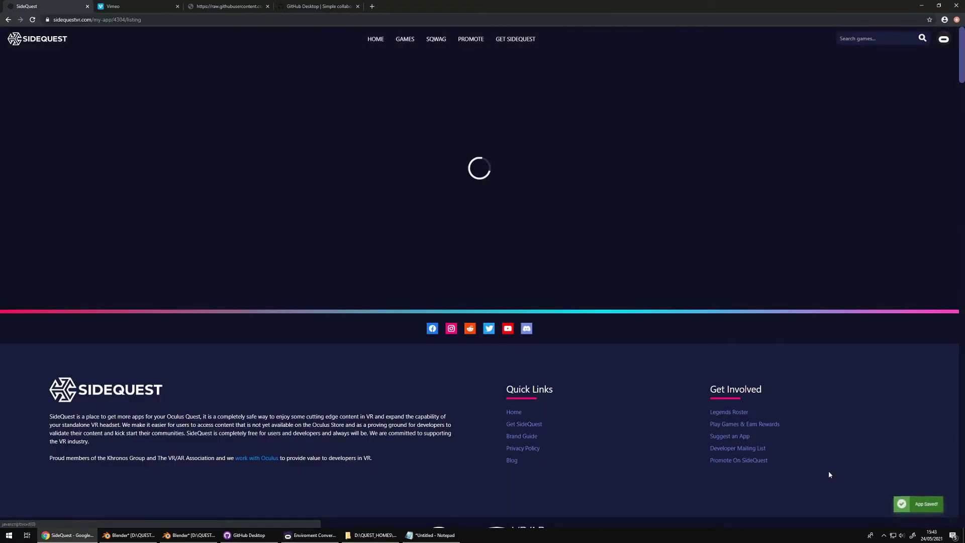
Fill the listing's description with the template text from "### Download and install" through the Environment Maker line.
key(alt+Tab)
click(115, 333)
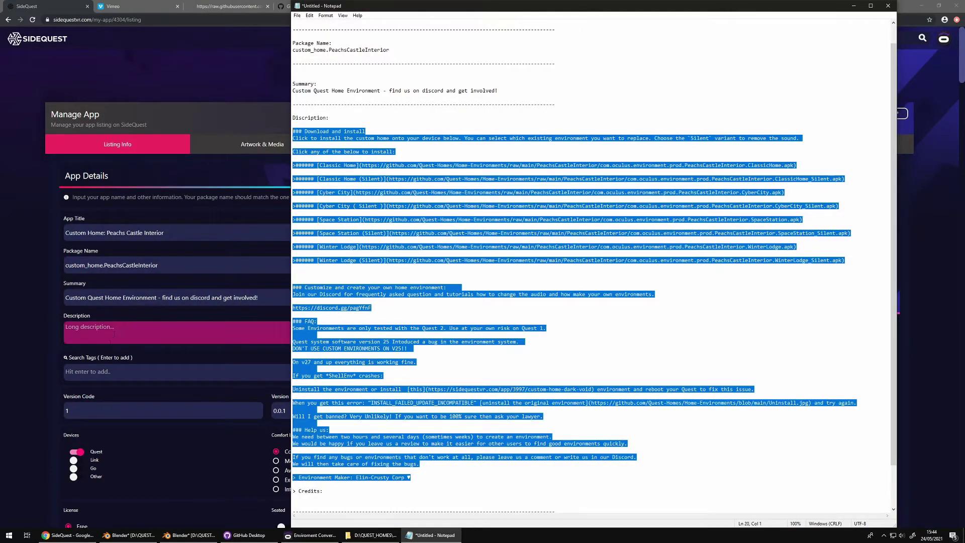
key(ctrl+v)
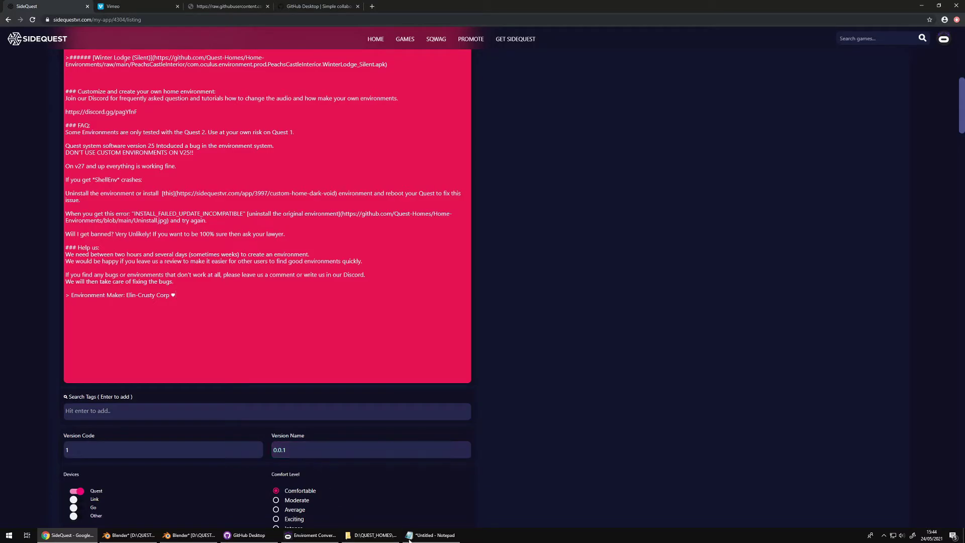
Copy the search tag customhome from the template and add it to the listing's search tags.
click(430, 535)
scroll(503, 351, down, 1)
click(348, 477)
double_click(348, 477)
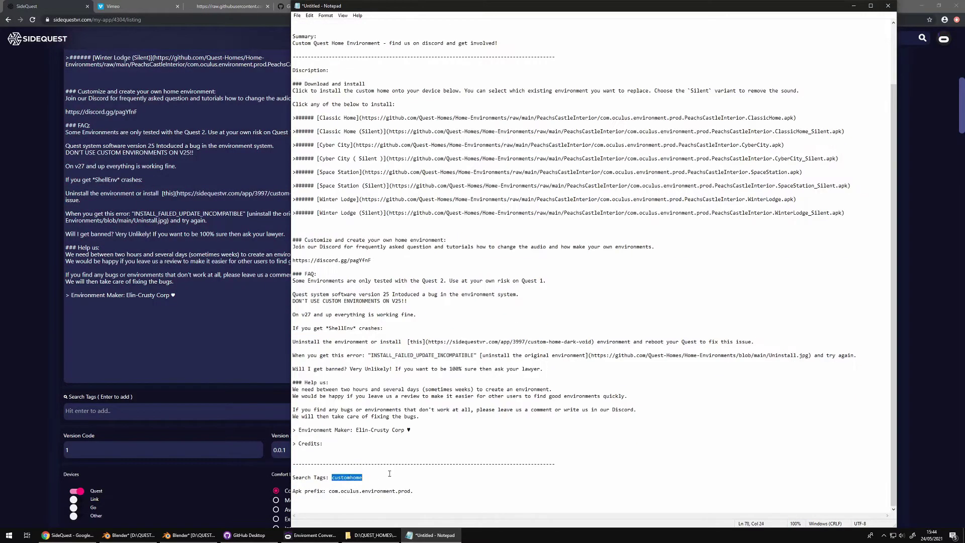
click(187, 414)
key(ctrl+v)
key(Return)
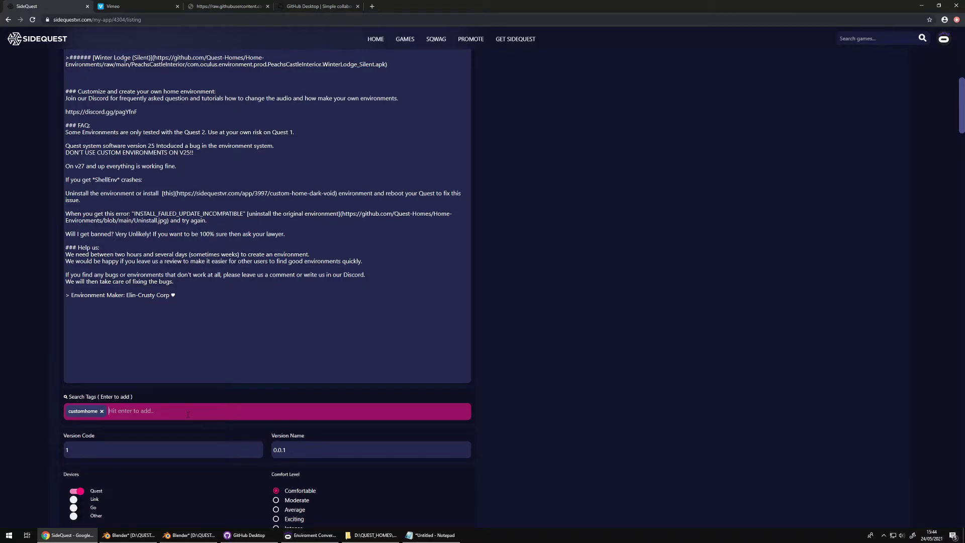
Add the search tags peachs, castle and mario 64 to the listing.
click(565, 413)
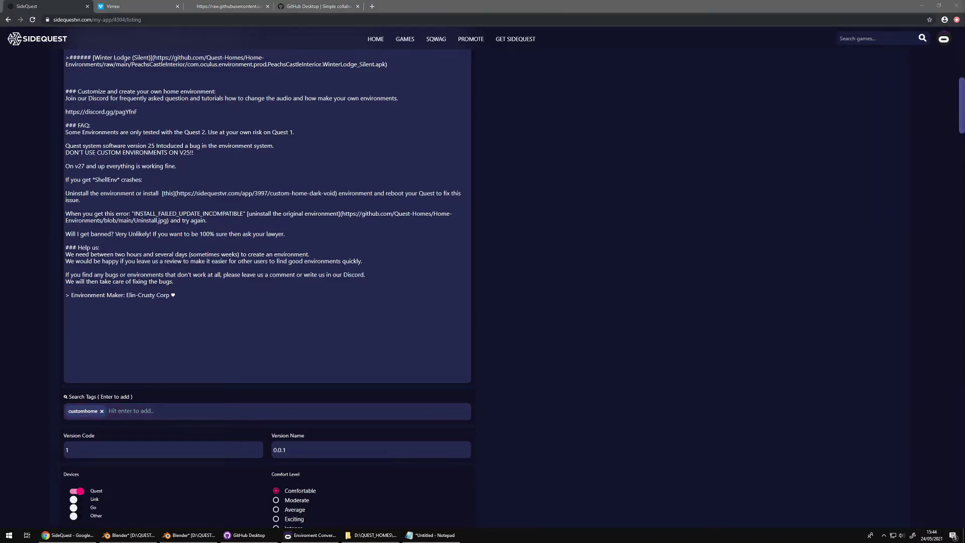
click(257, 412)
text(peachs)
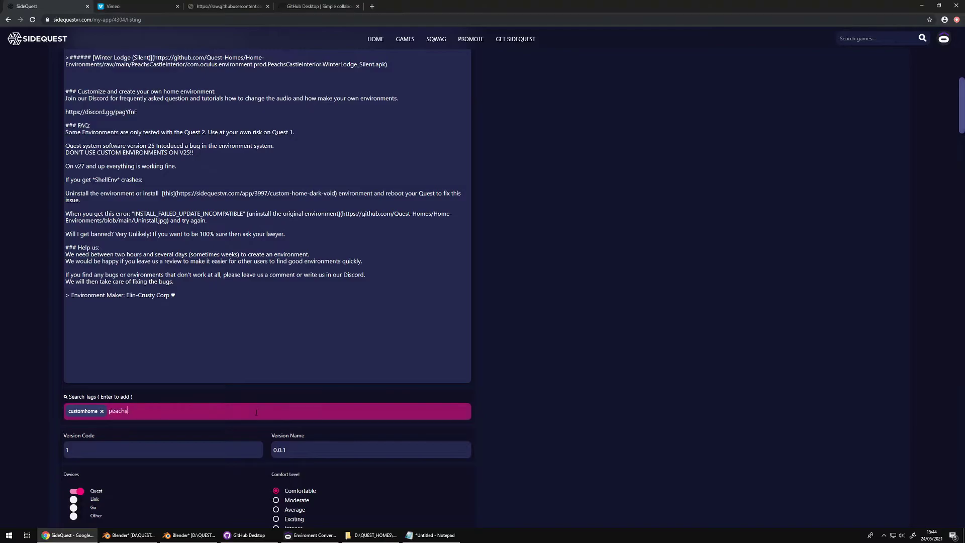
key(Return)
text(castle)
key(Return)
text(a)
key(BackSpace)
text(mario 64)
key(Return)
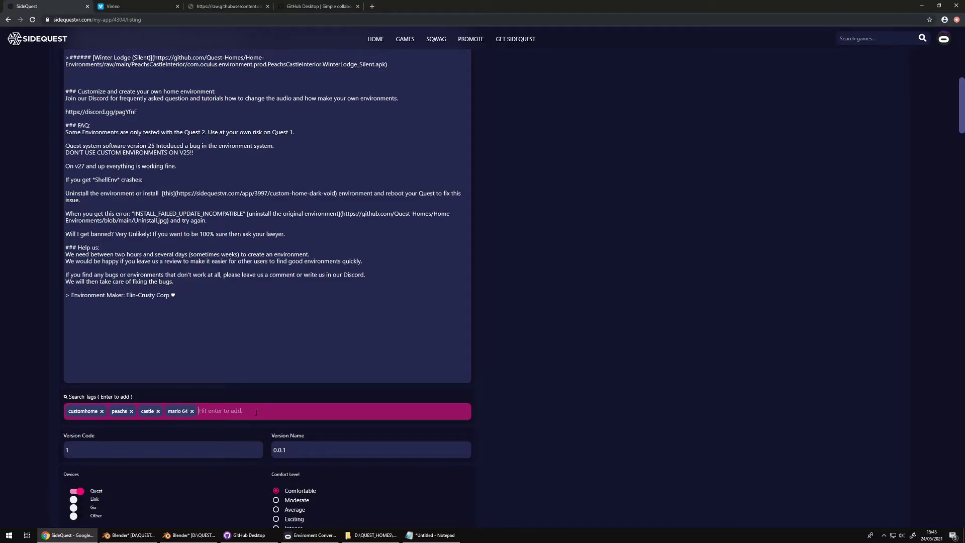
Set the Quest Homes logo pattern as the app listing's banner image.
scroll(595, 397, up, 9)
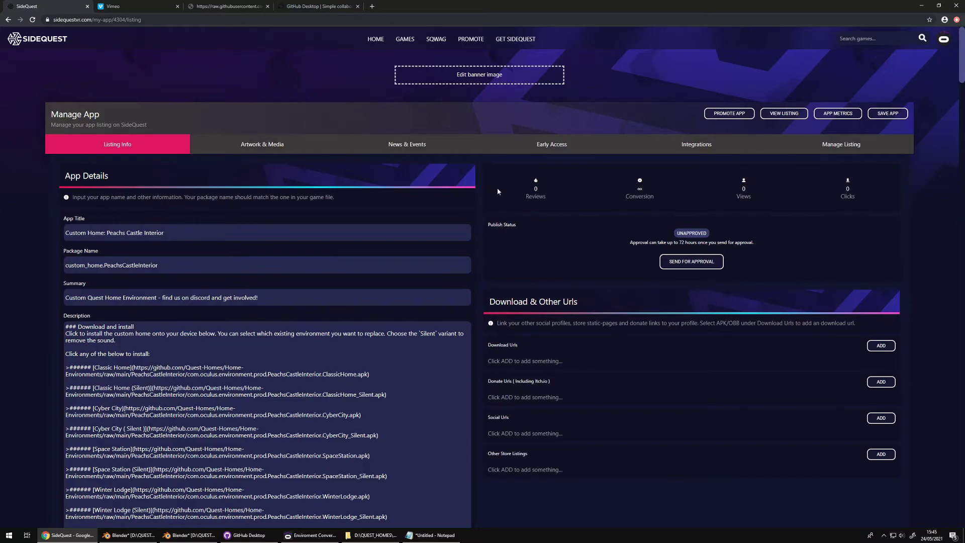
click(481, 77)
key(Escape)
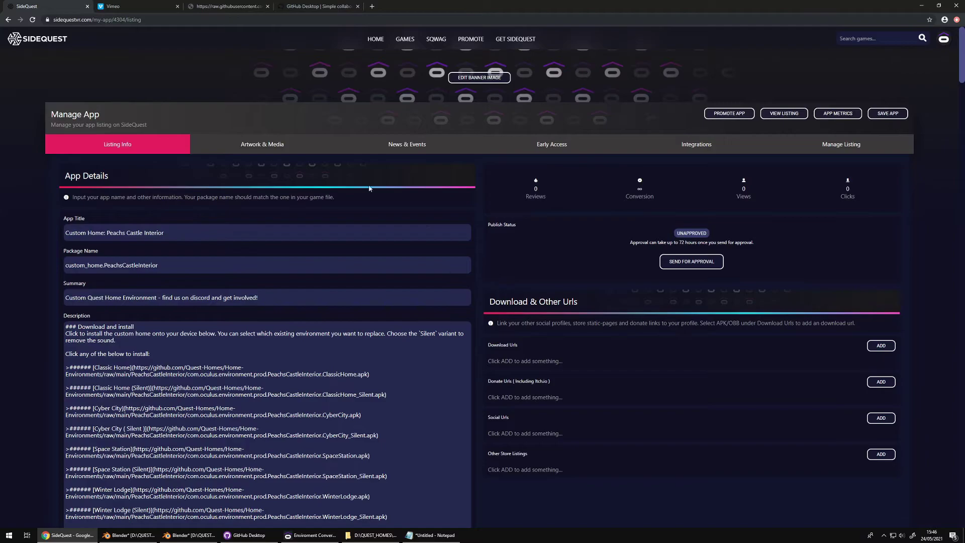
In the listing's artwork section, set Thumbnail.jpg from the PeachsCastleInterior folder as the listing image.
click(269, 148)
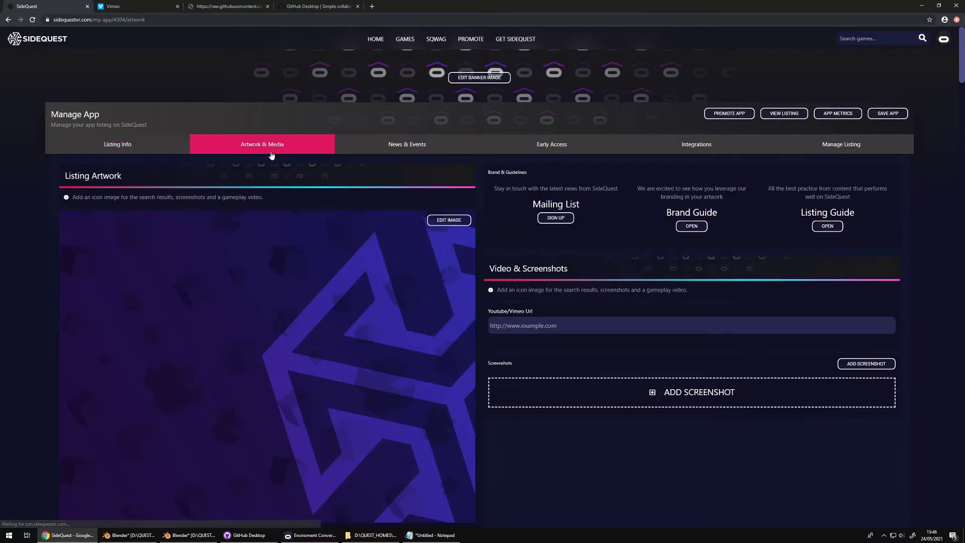
click(455, 222)
double_click(461, 204)
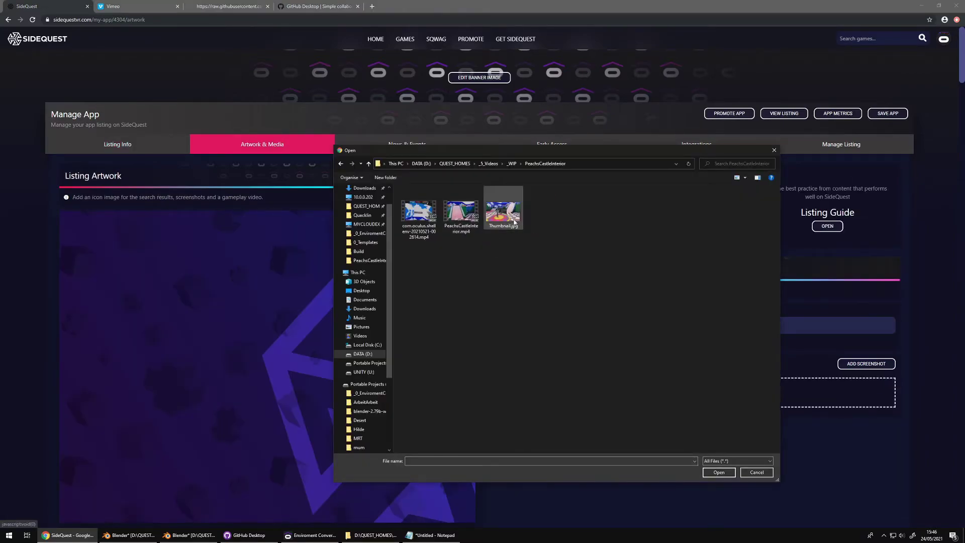
double_click(513, 222)
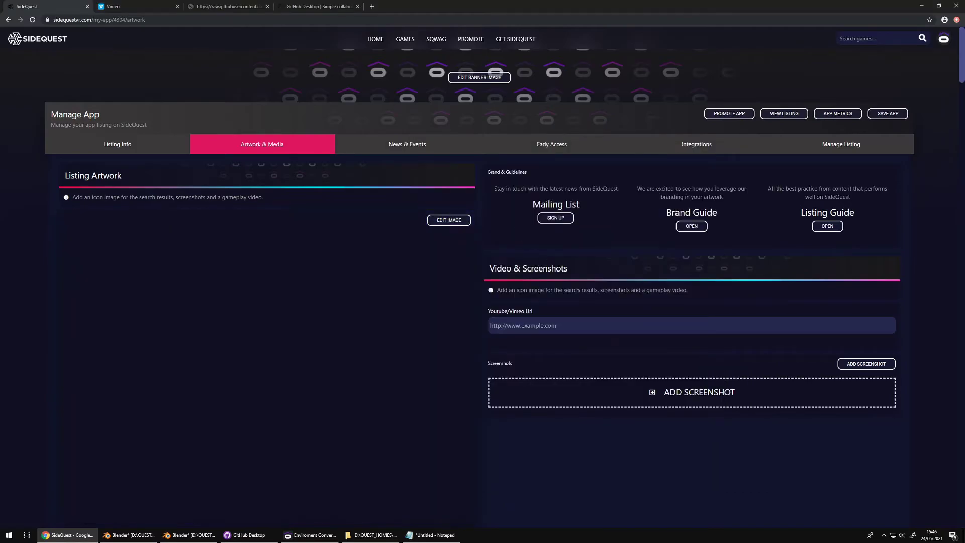
Copy the PeachsCastleInterior video link from Vimeo and enter it as the SideQuest listing's preview video URL.
click(164, 6)
click(777, 57)
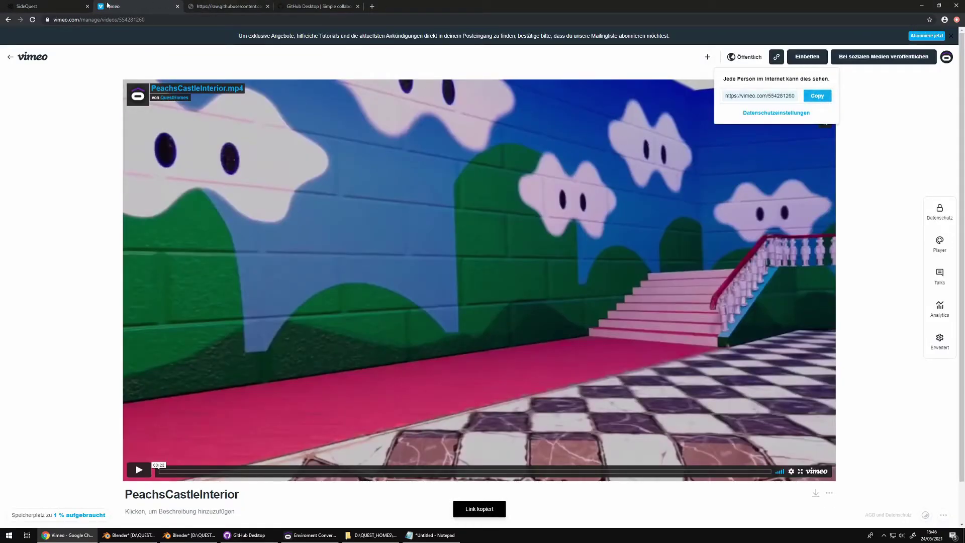
click(50, 6)
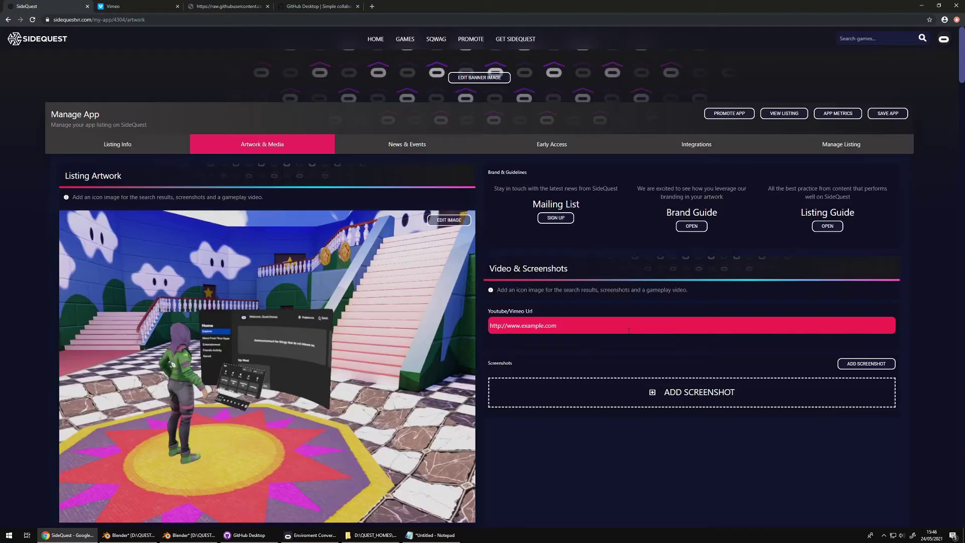
click(580, 328)
key(ctrl+v)
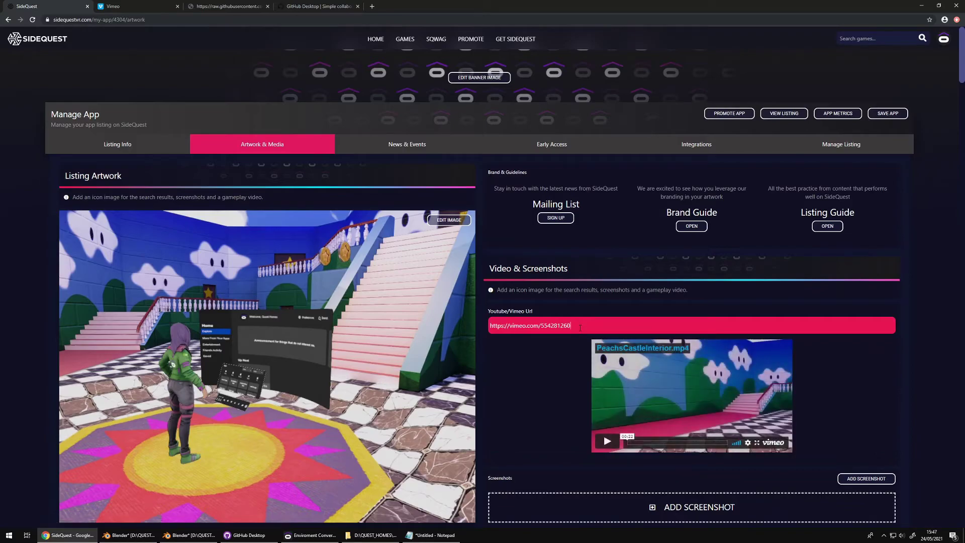
Enable the Custom Home option for the listing and save the app.
click(855, 149)
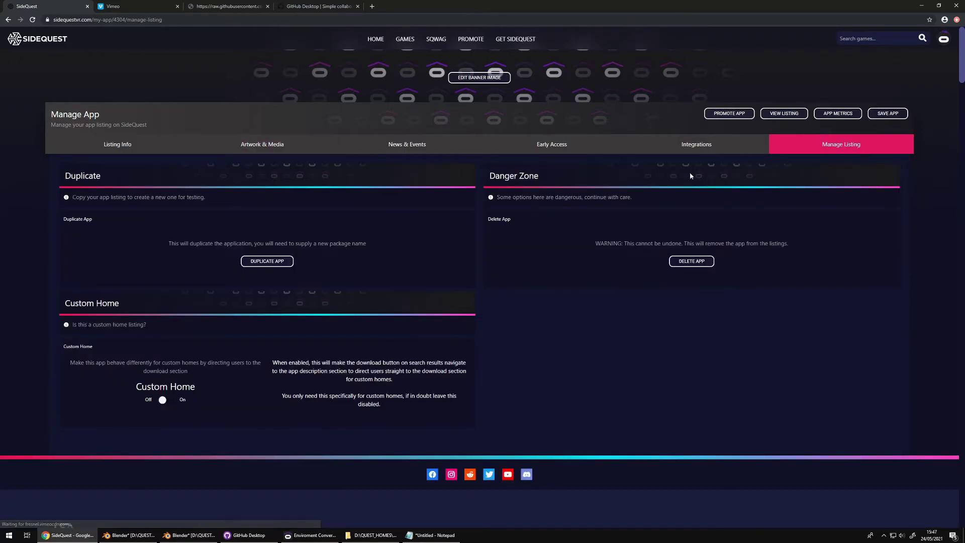
click(164, 401)
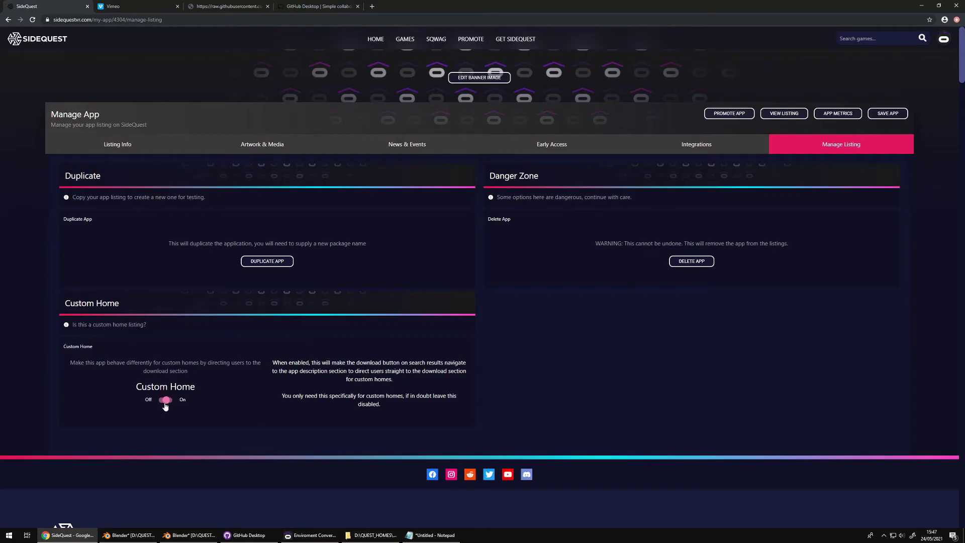
click(900, 113)
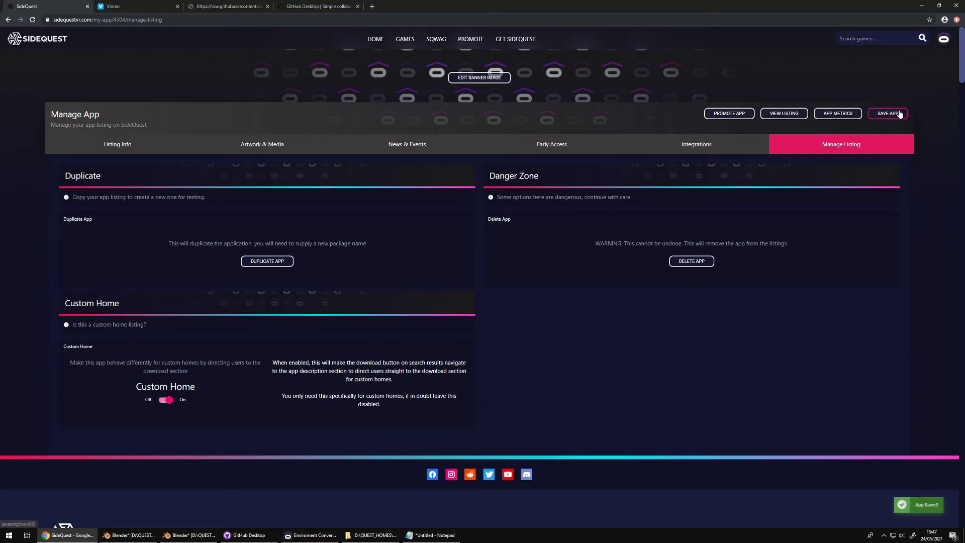
View the public listing and test its Classic Home download link.
click(788, 114)
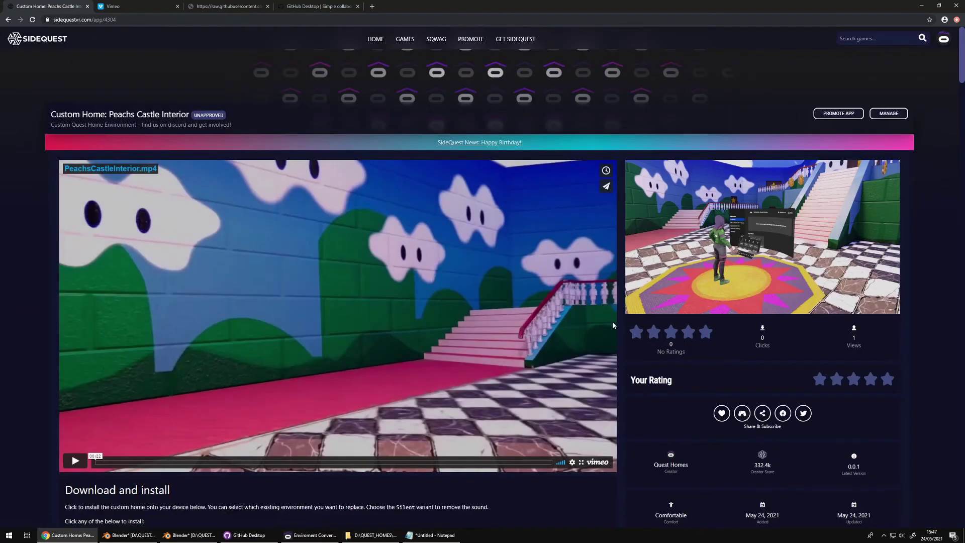
scroll(650, 282, down, 5)
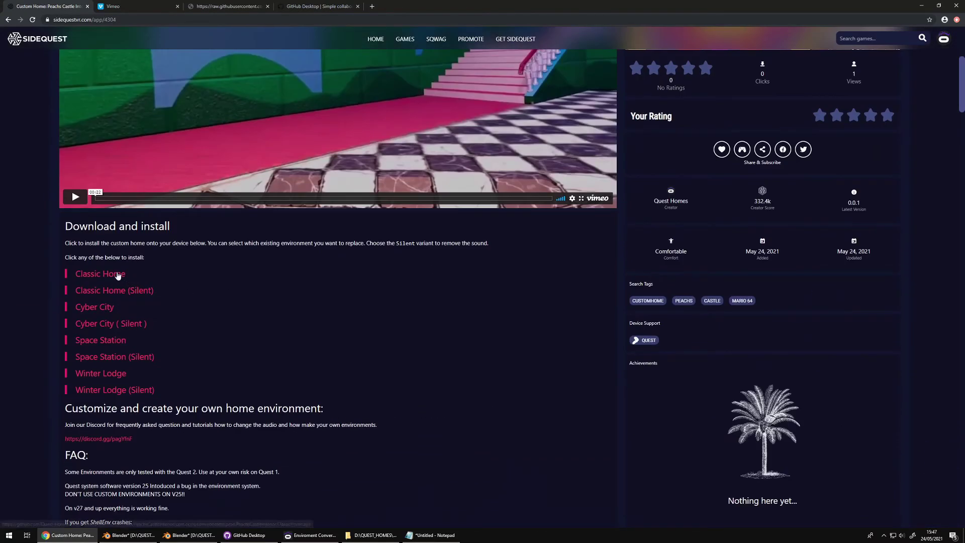
click(119, 274)
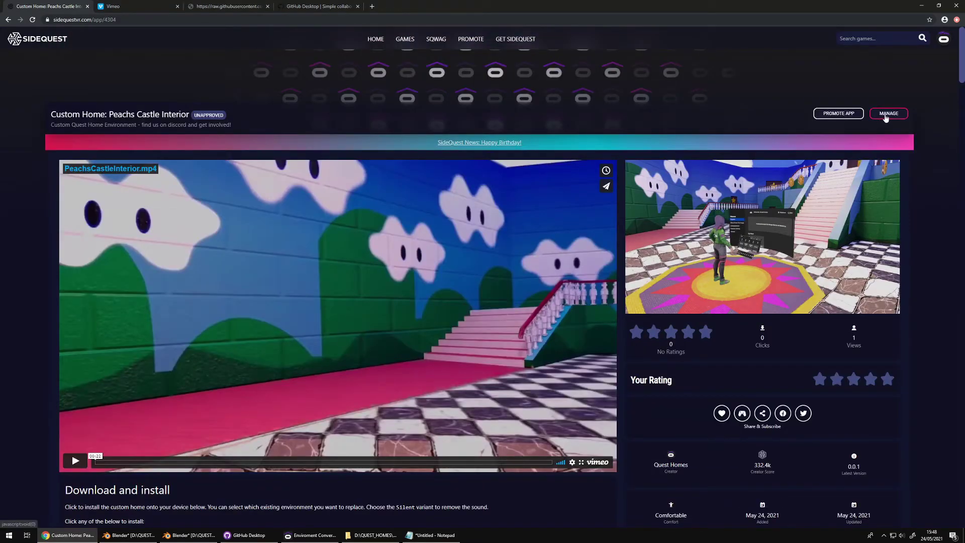
Return to managing the Peachs Castle Interior app and send it for approval.
click(886, 115)
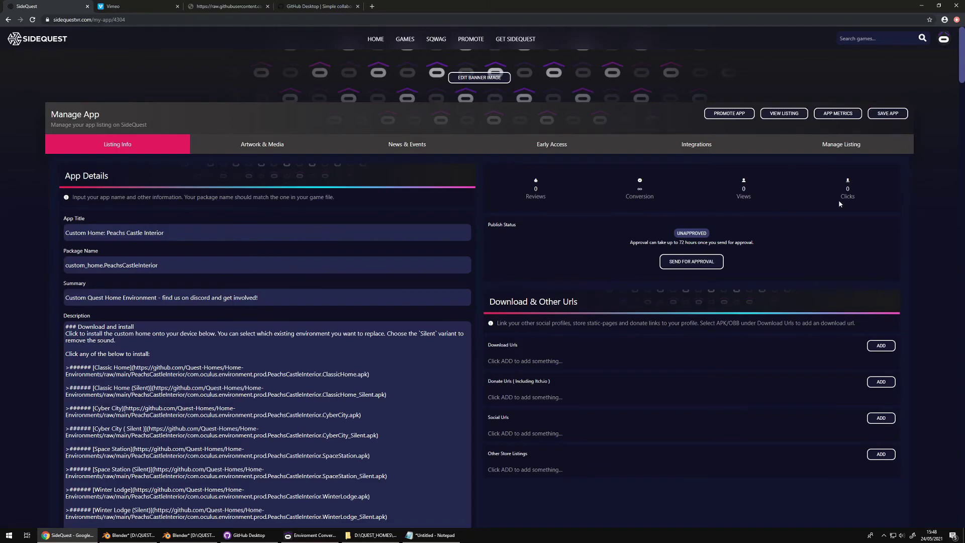
click(698, 262)
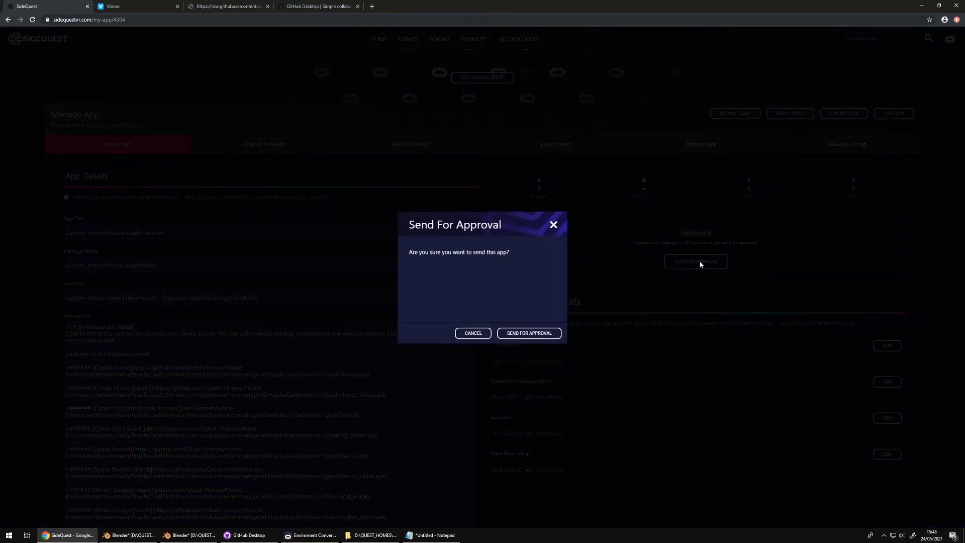
click(529, 332)
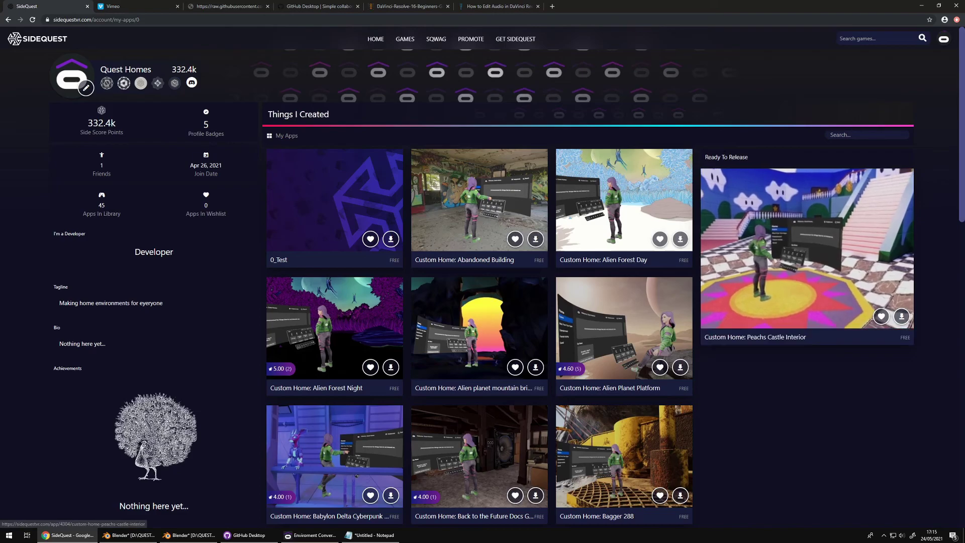
Open the pre-approved Custom Home: Peachs Castle Interior app for management and publish it immediately.
click(794, 224)
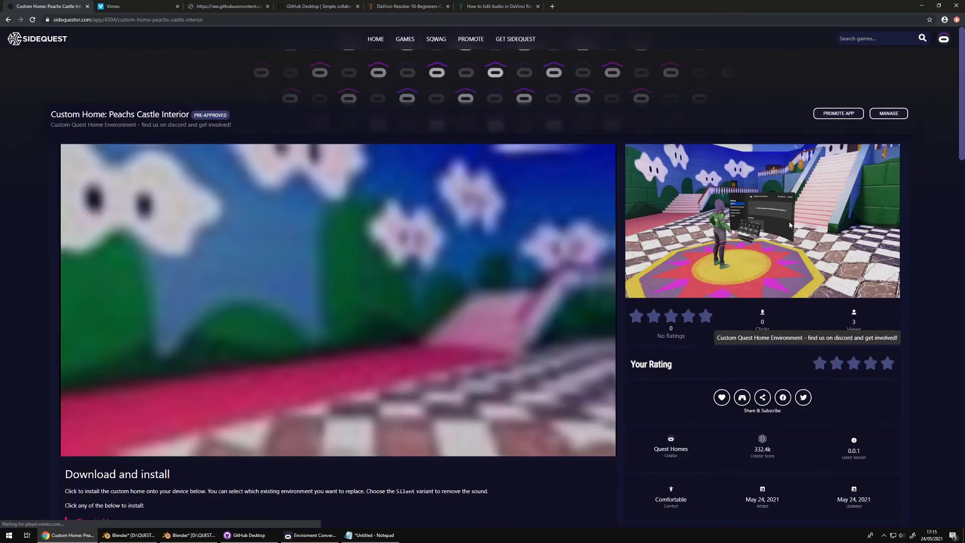
click(889, 114)
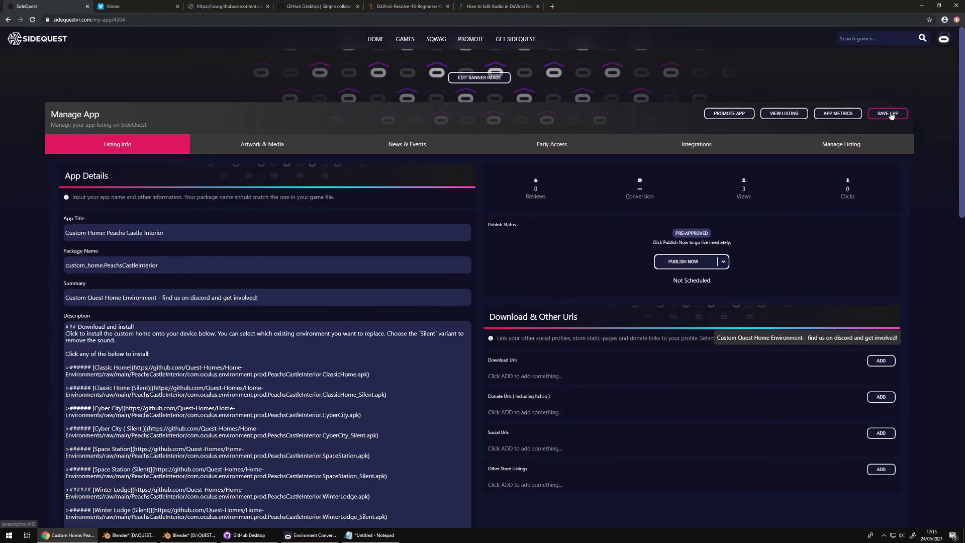
click(698, 263)
click(537, 338)
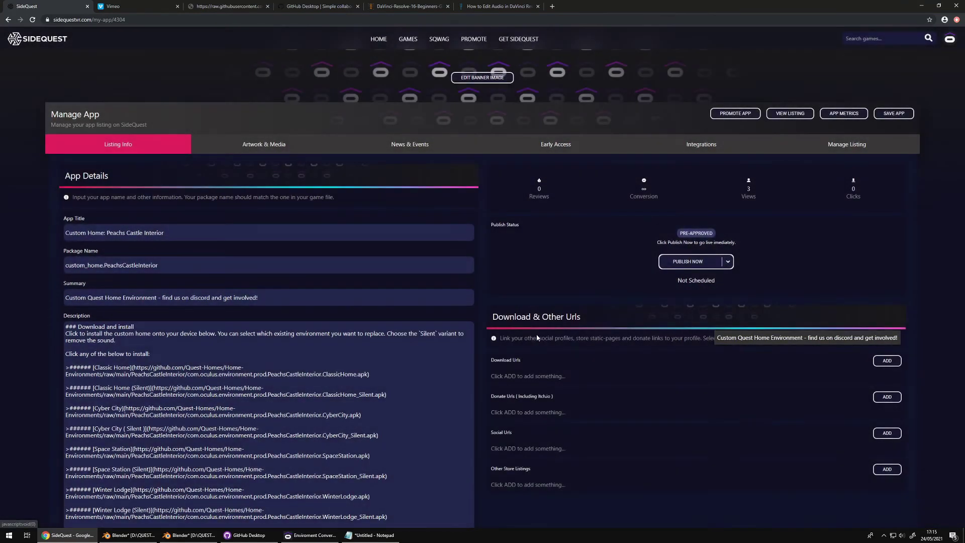